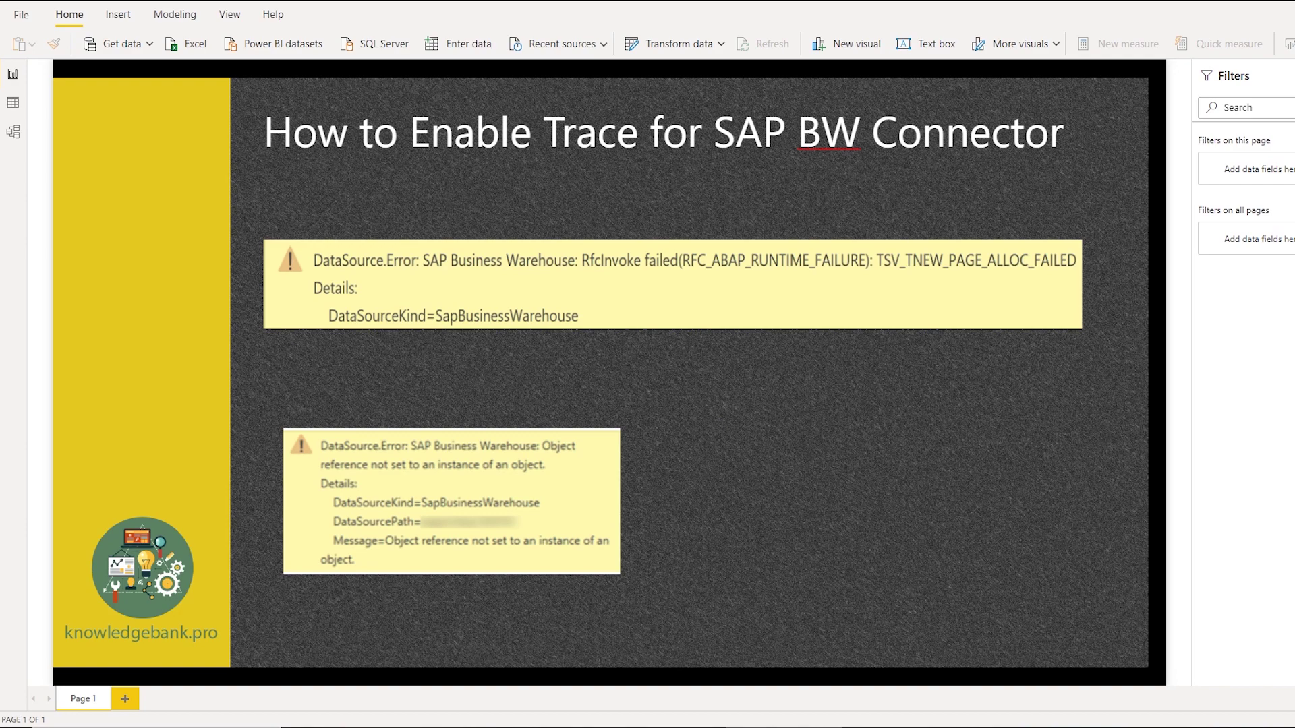
- Search 'edit the system environment variables' and open the Environment Variables window
{"action": "key", "text": "super+s"}
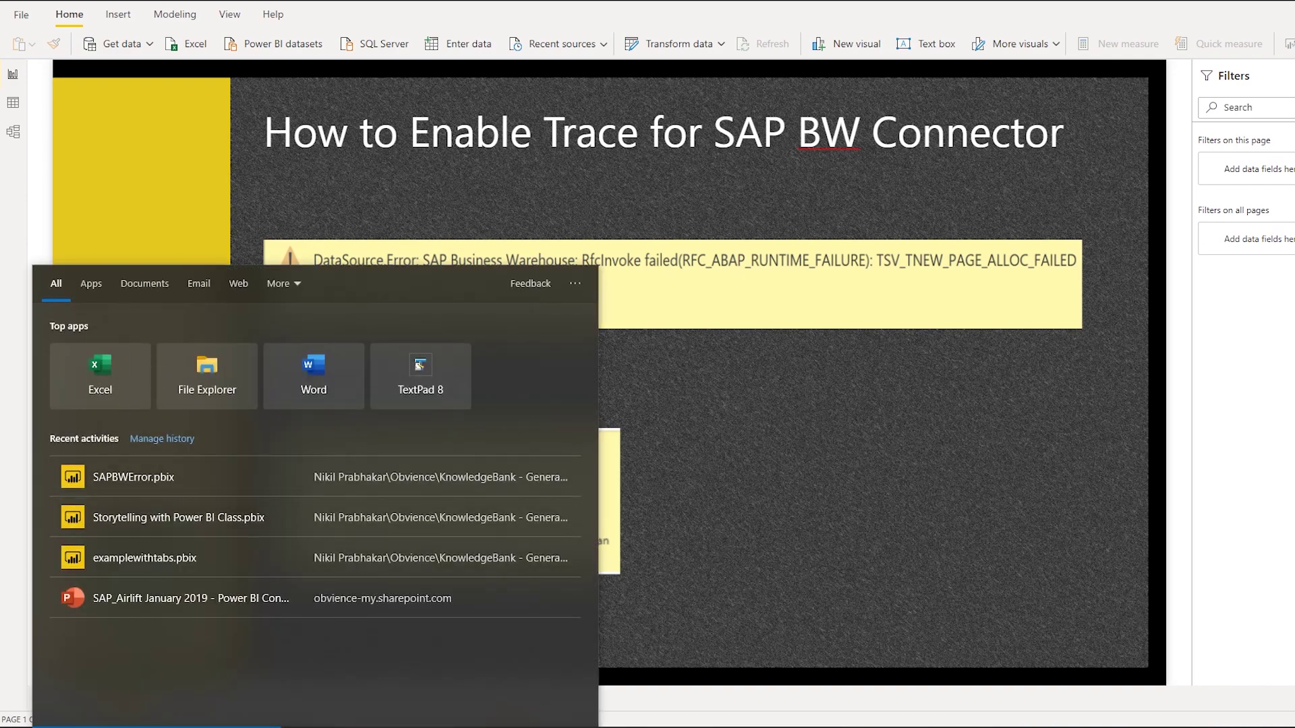
{"action": "type", "text": "edi"}
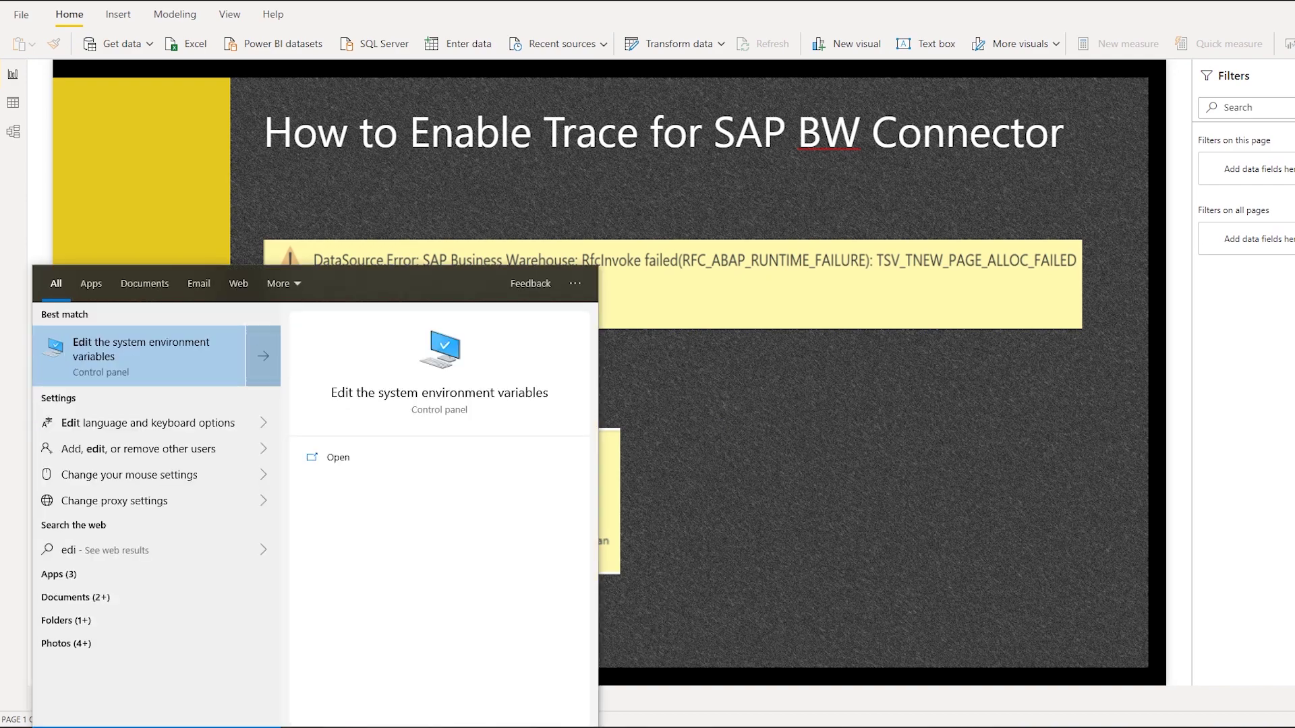
{"action": "type", "text": "t"}
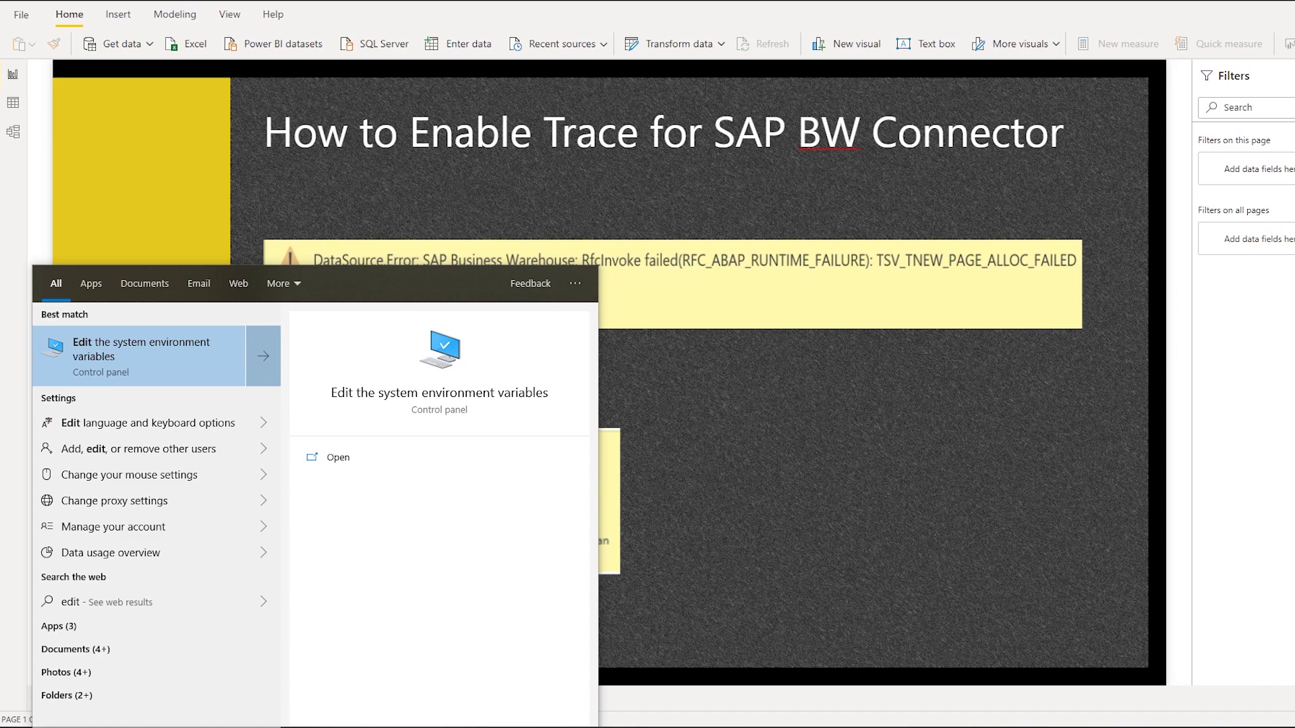
{"action": "key", "text": "Return"}
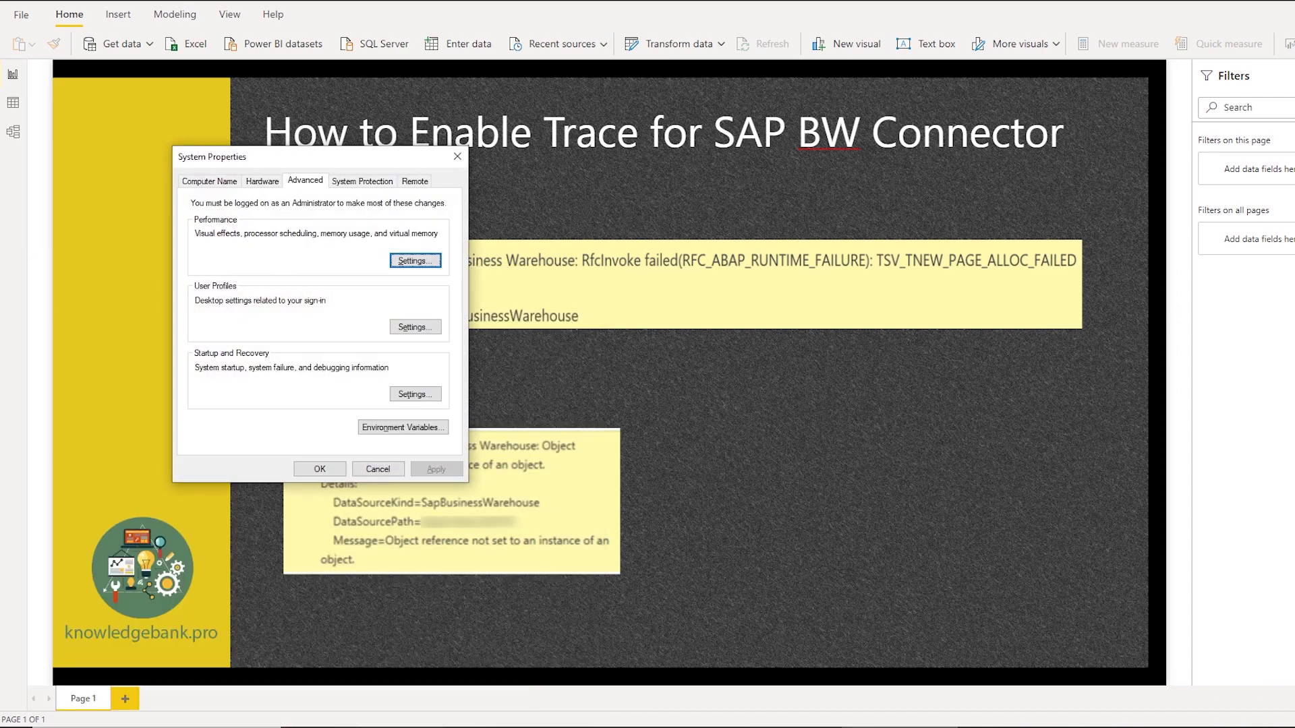
{"action": "left_click", "coordinate": [401, 429]}
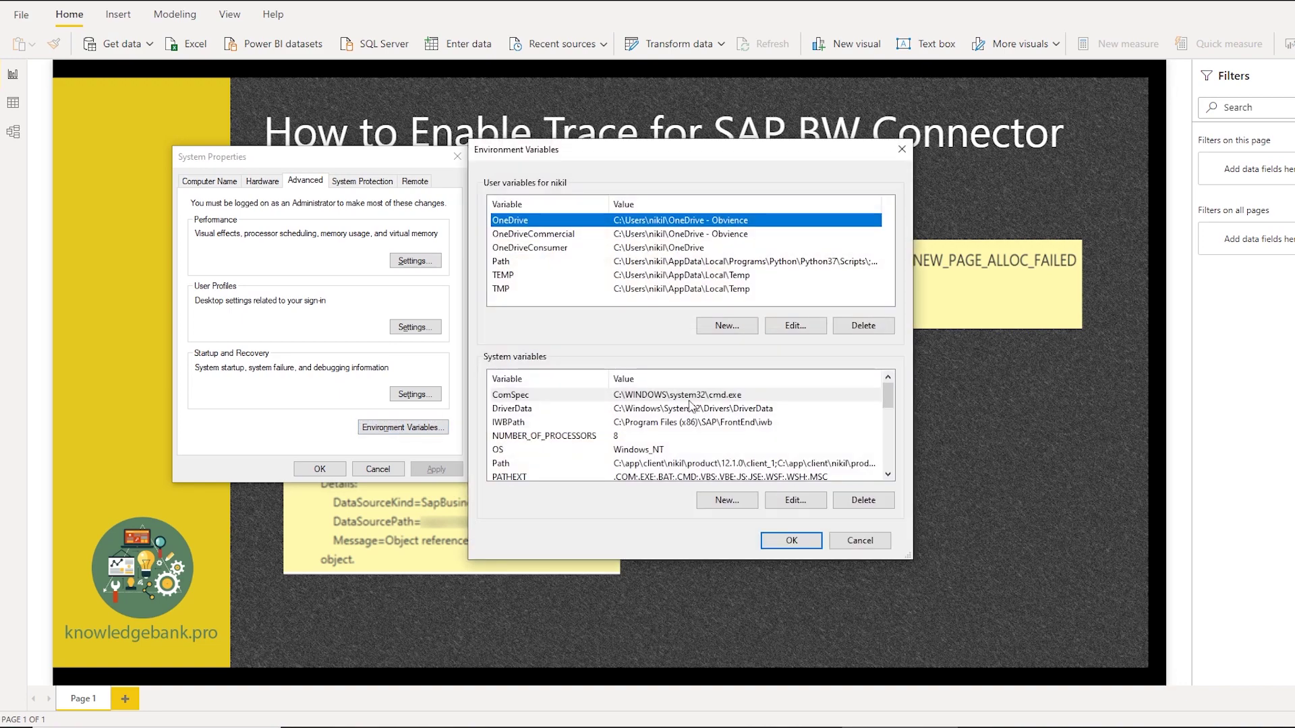
- Add system variable PBI_EnableSapBwTracing with value true and close the variable dialogs
{"action": "left_click", "coordinate": [718, 499]}
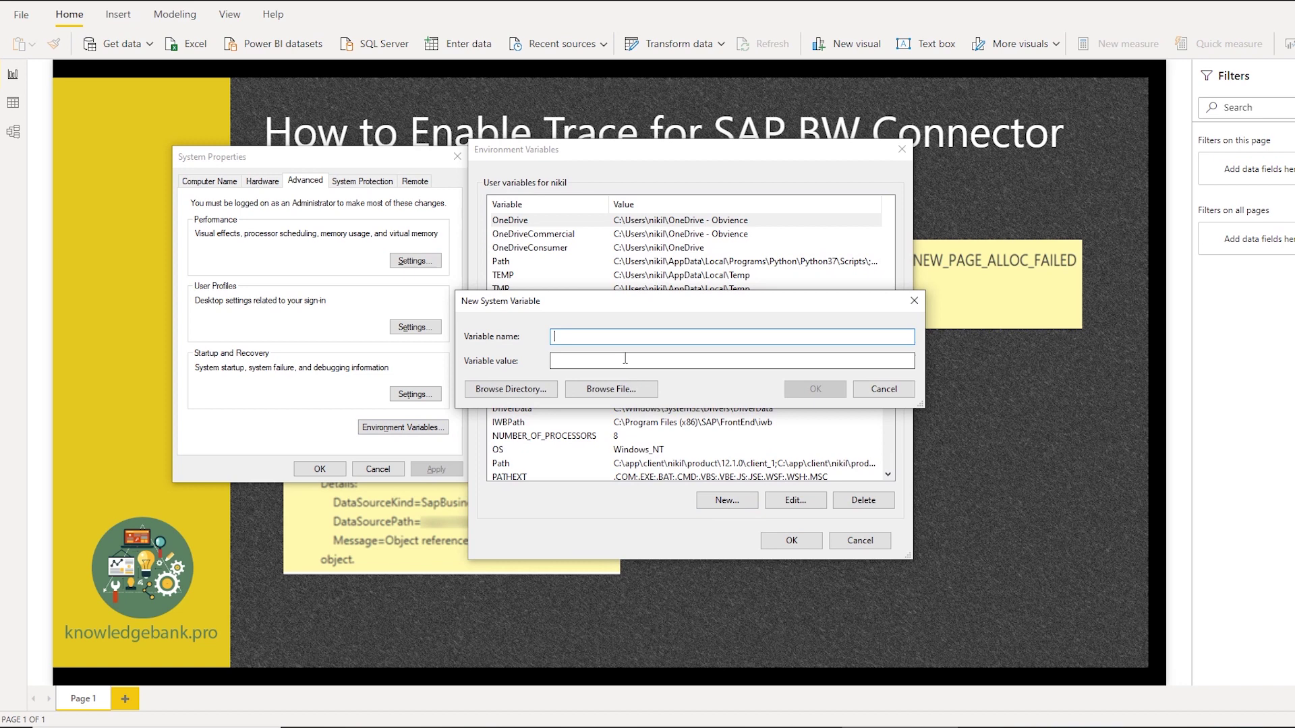
{"action": "type", "text": "PBI_EnableSapBwTracing"}
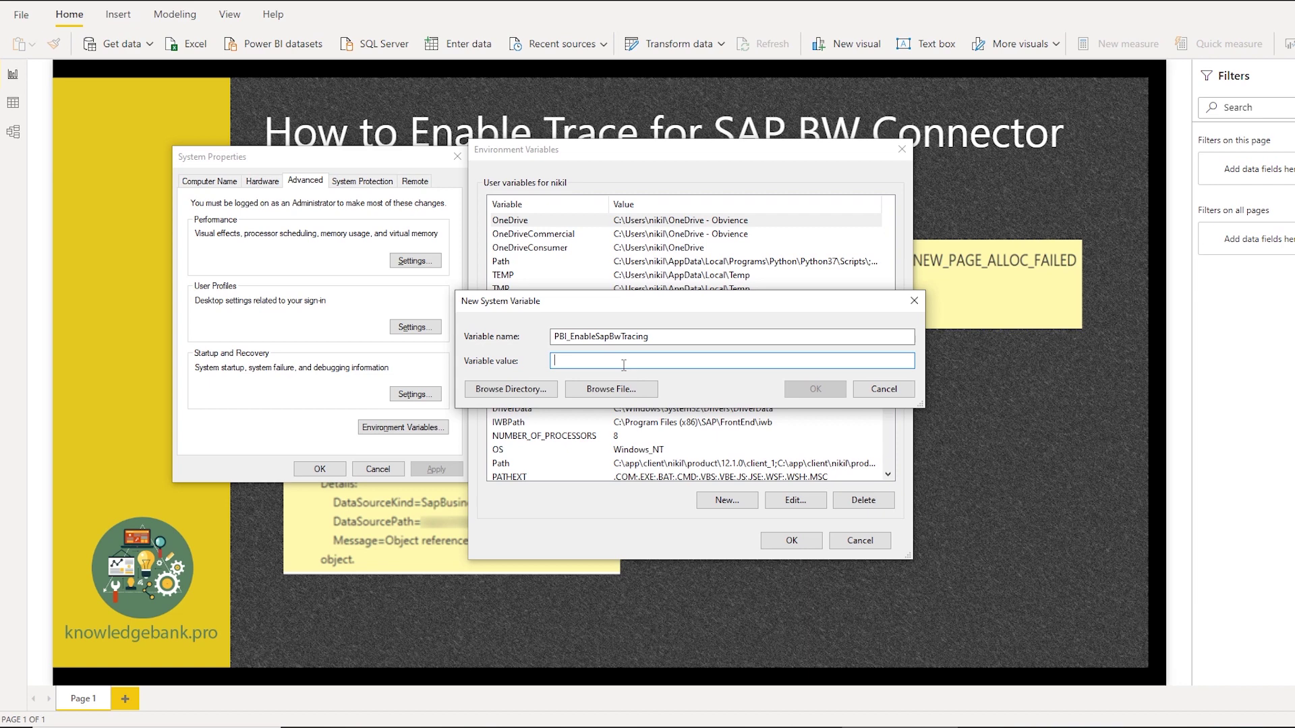
{"action": "type", "text": "true"}
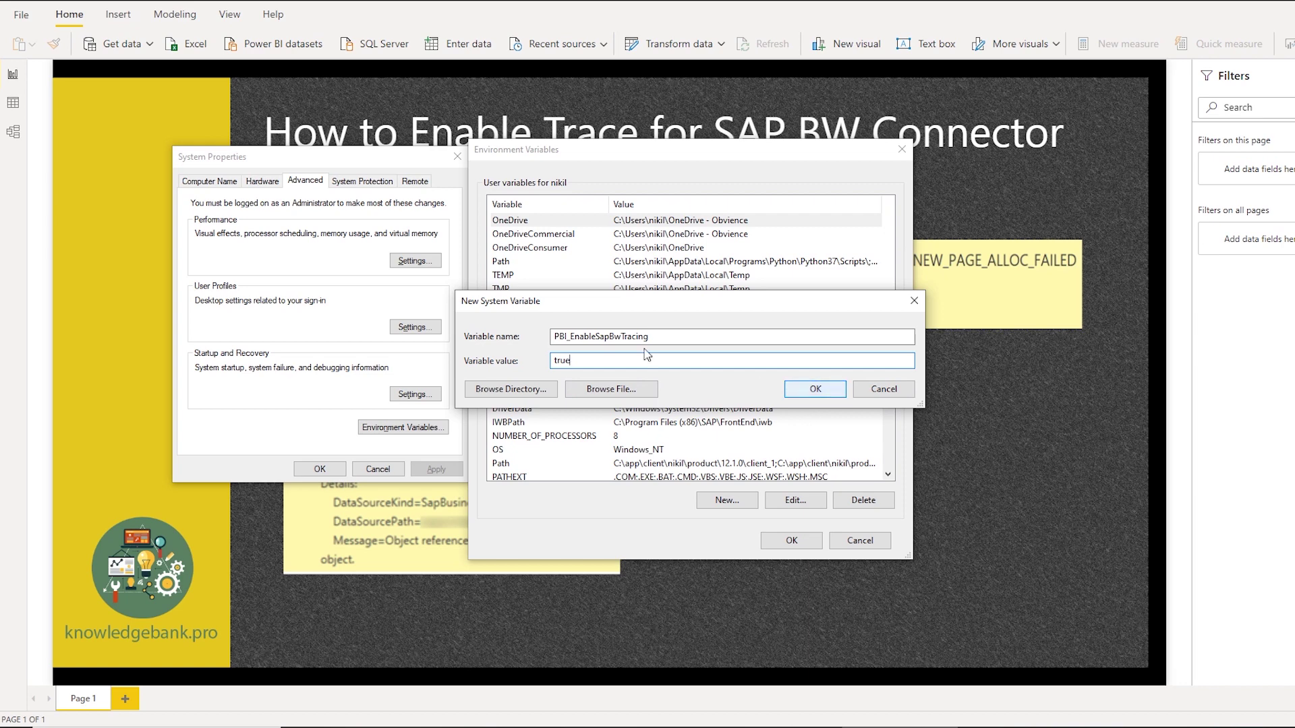
{"action": "left_click", "coordinate": [884, 391]}
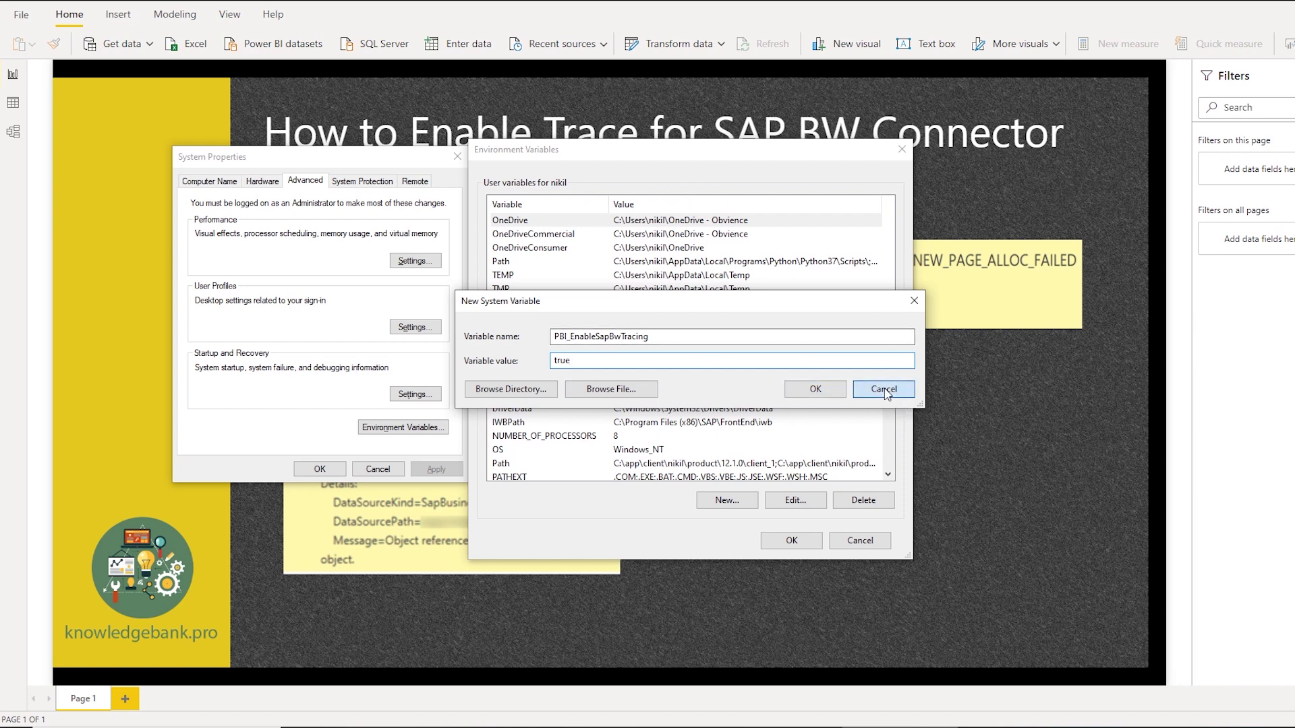
{"action": "left_click", "coordinate": [811, 546]}
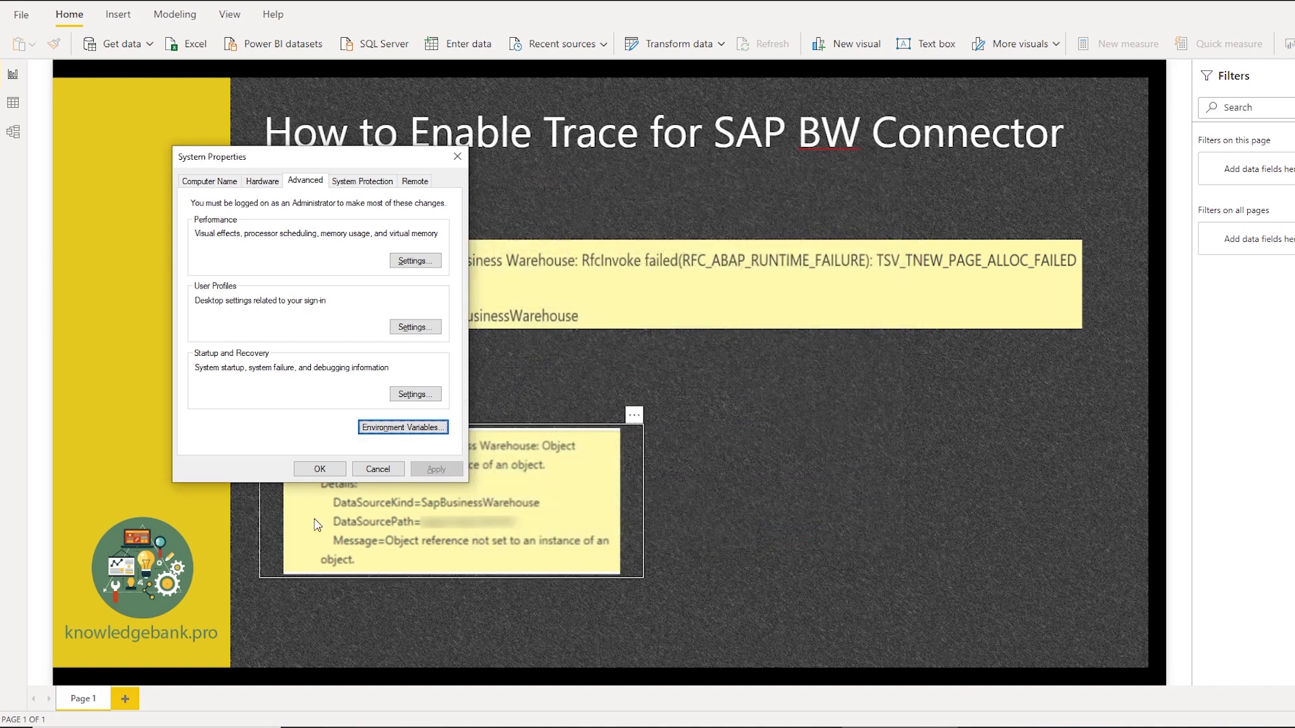
- Close System Properties and tick Enable tracing under Diagnostics in Power BI's global Options
{"action": "left_click", "coordinate": [318, 469]}
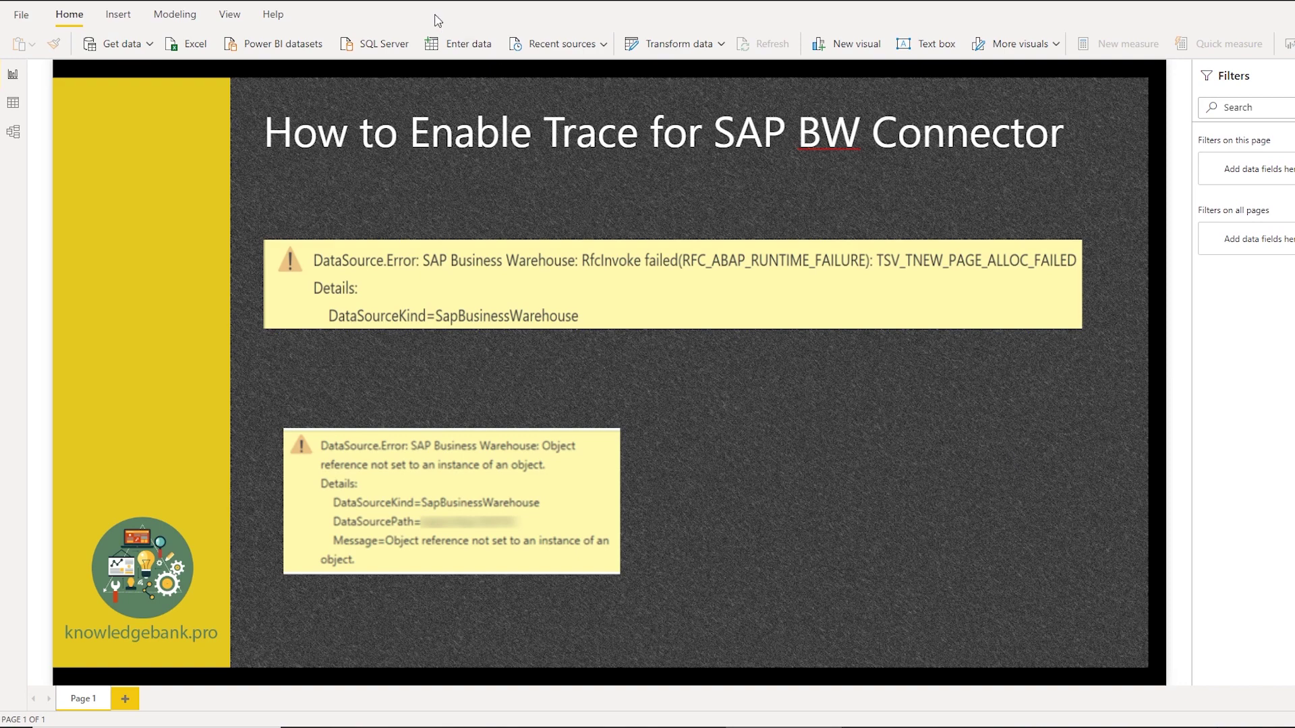
{"action": "left_click", "coordinate": [25, 15]}
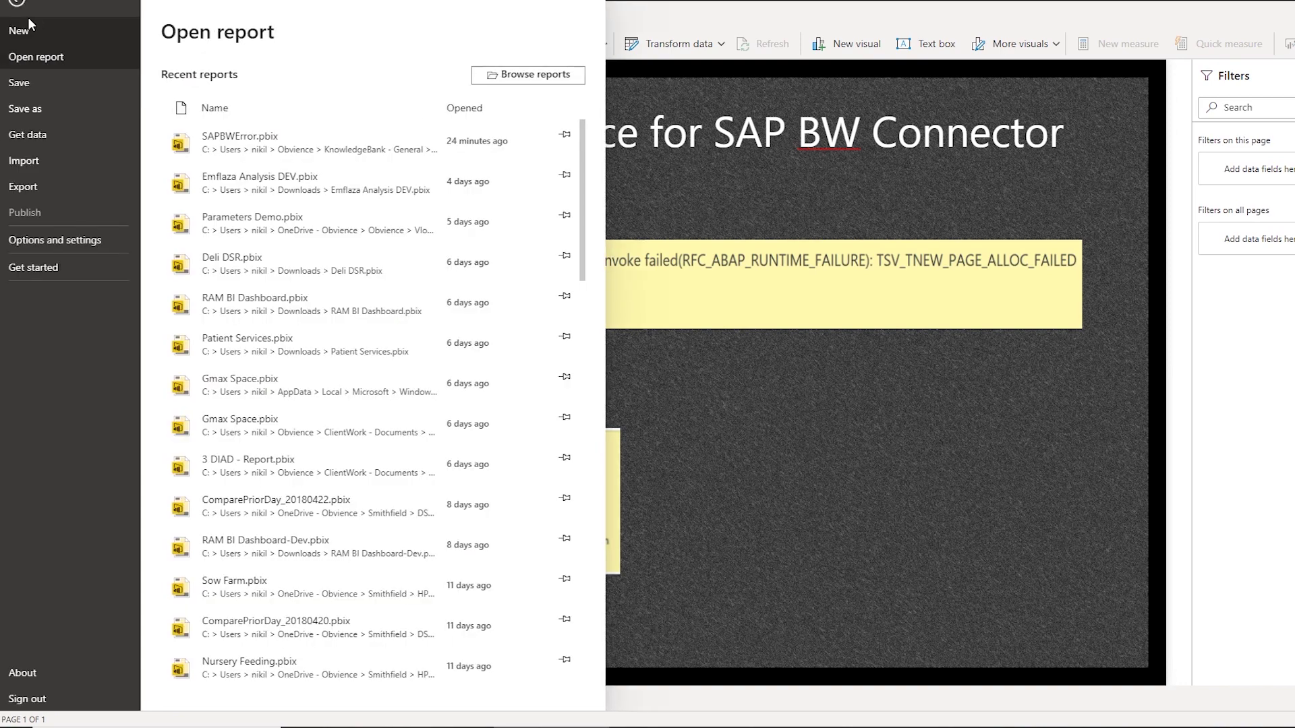
{"action": "left_click", "coordinate": [67, 240]}
{"action": "left_click", "coordinate": [243, 86]}
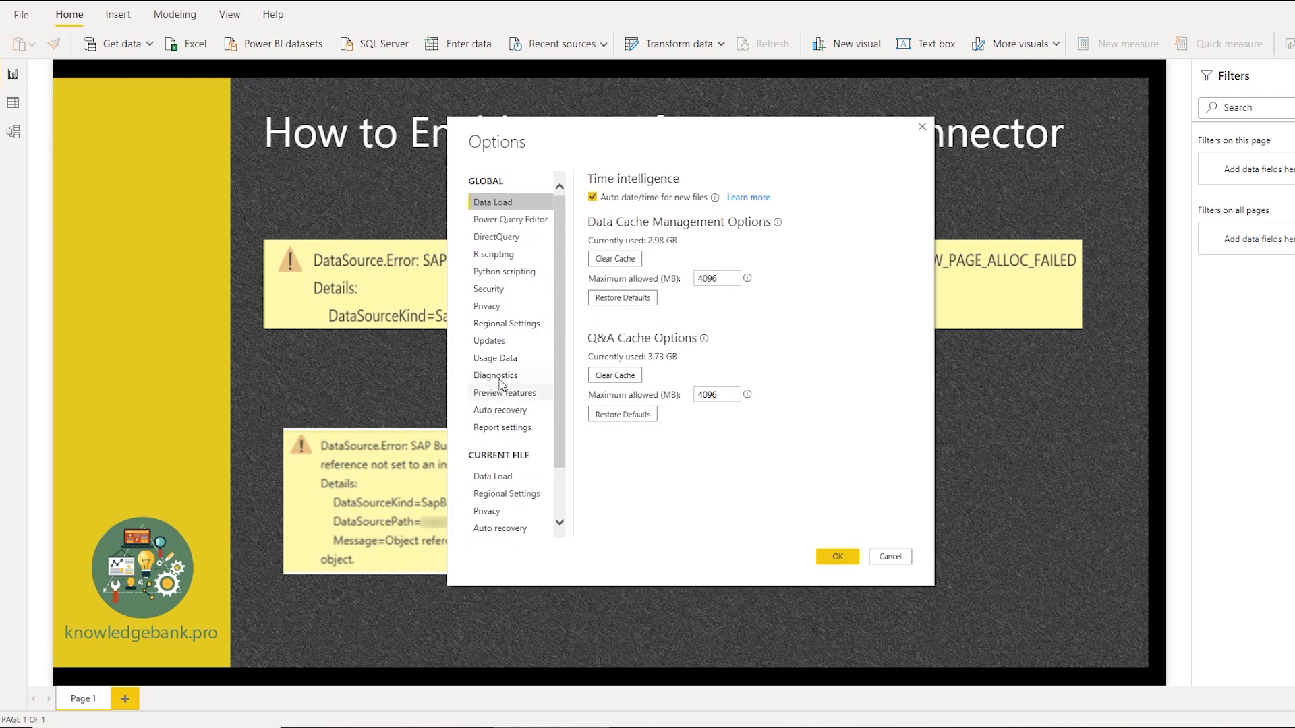
{"action": "left_click", "coordinate": [498, 376]}
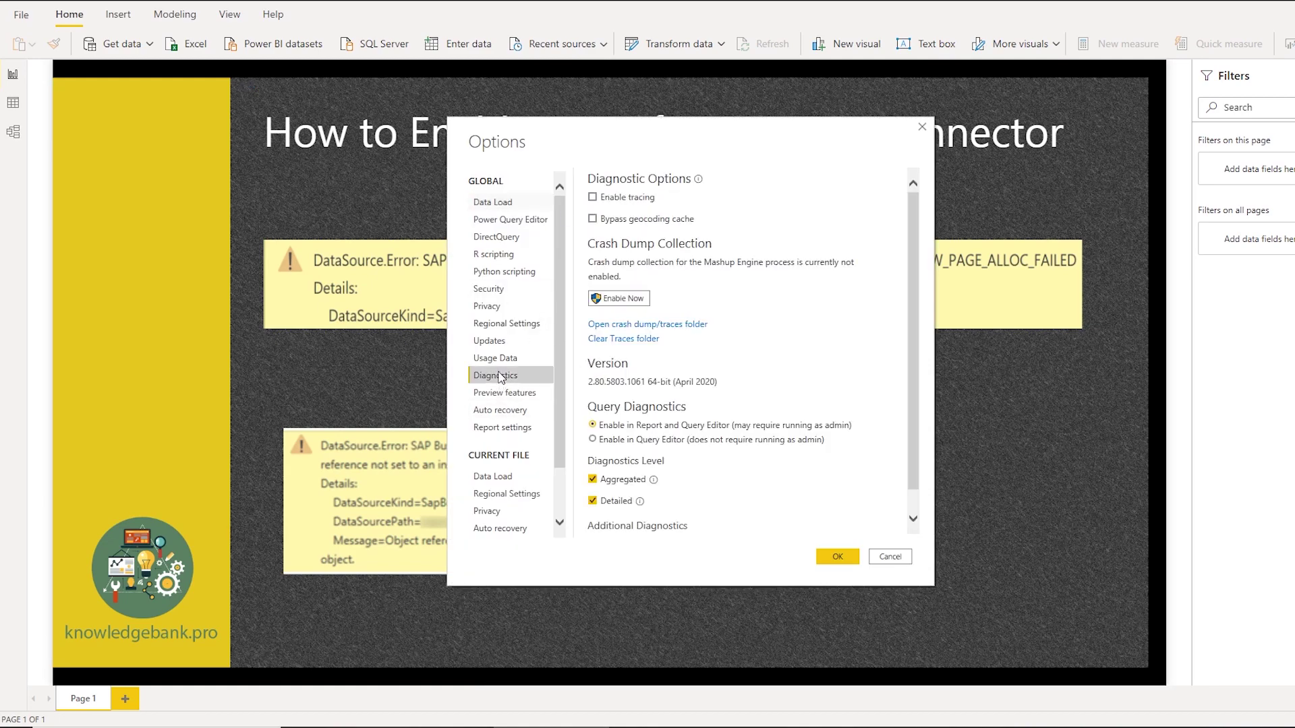
{"action": "left_click", "coordinate": [596, 198]}
- Open the crash dump/traces folder to view Traces with its Performance and SapBw subfolders
{"action": "left_click", "coordinate": [682, 325]}
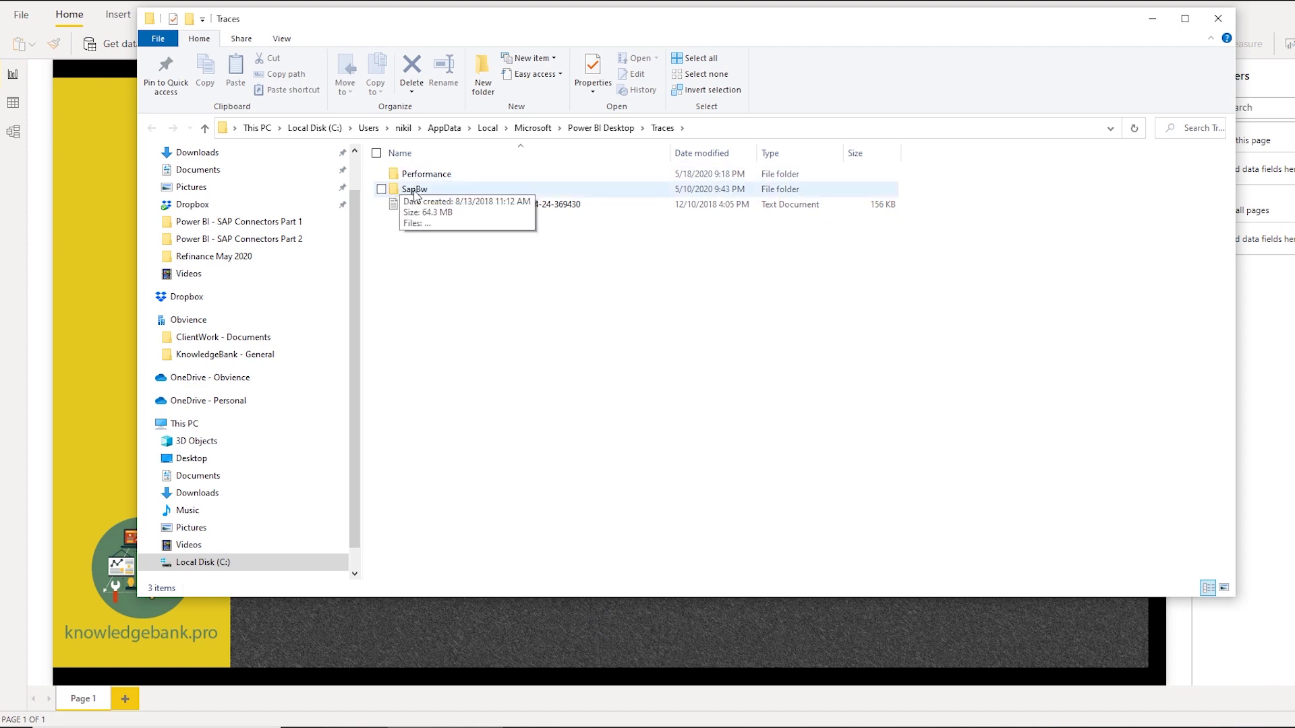
- Minimize Explorer, confirm Options, list the 'sap' connectors in Get Data, then cancel
{"action": "left_click", "coordinate": [721, 672]}
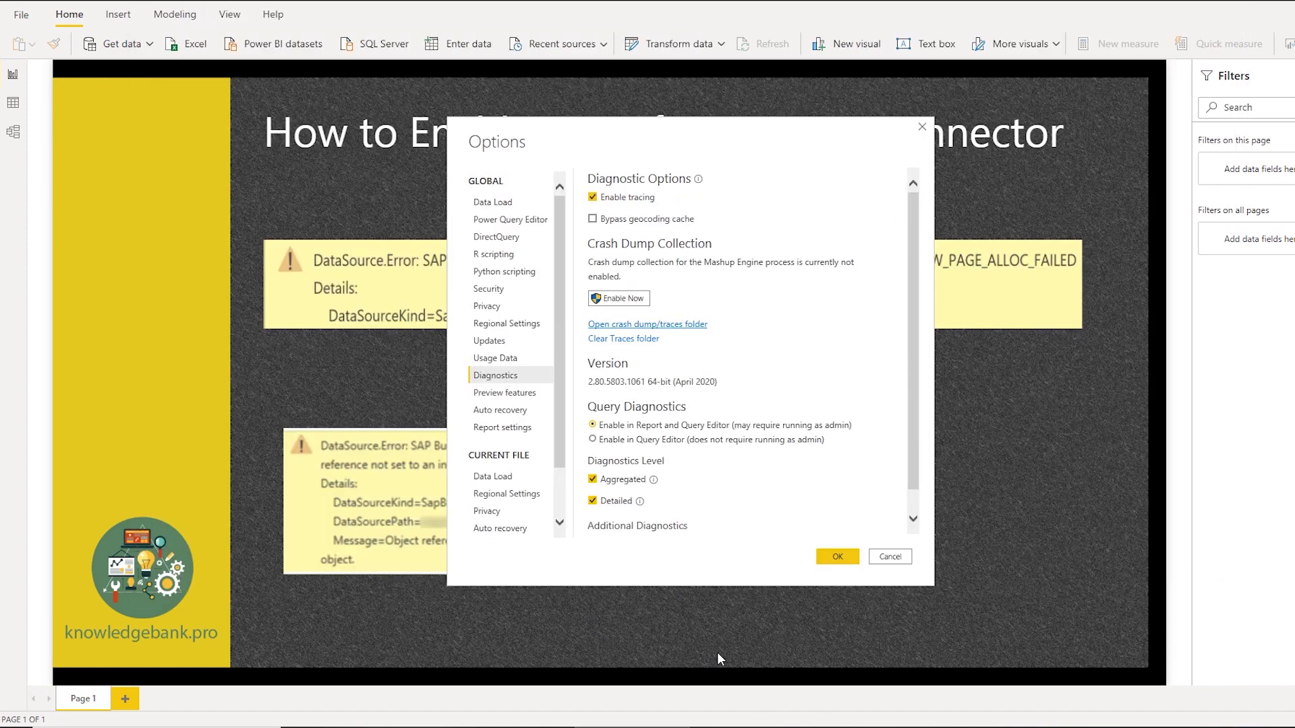
{"action": "left_click", "coordinate": [838, 557]}
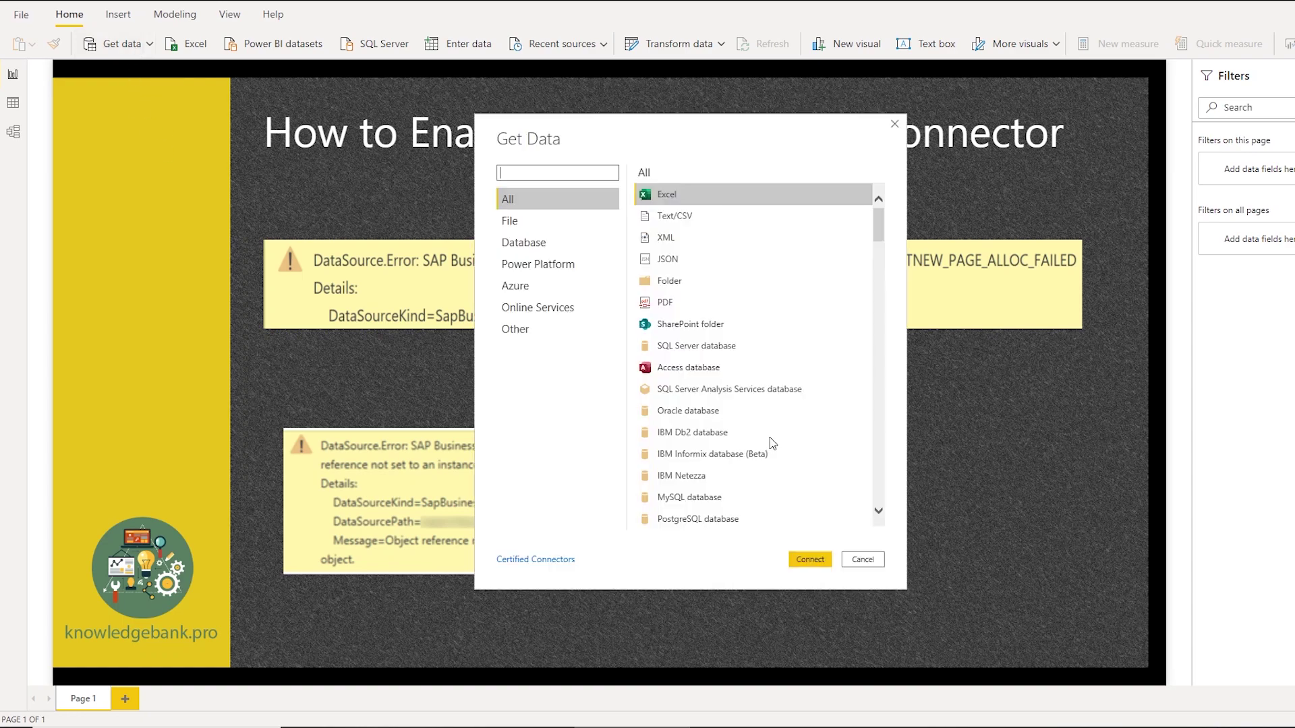
{"action": "type", "text": "sap"}
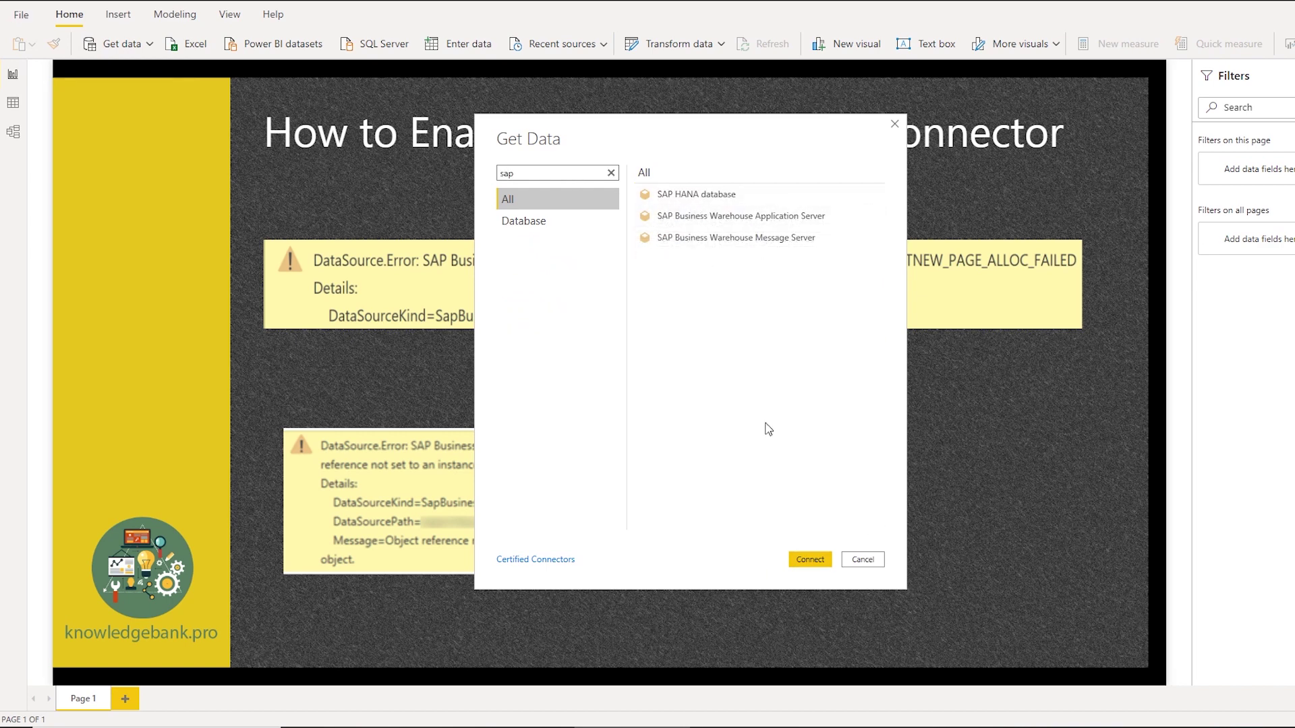
{"action": "left_click", "coordinate": [864, 560]}
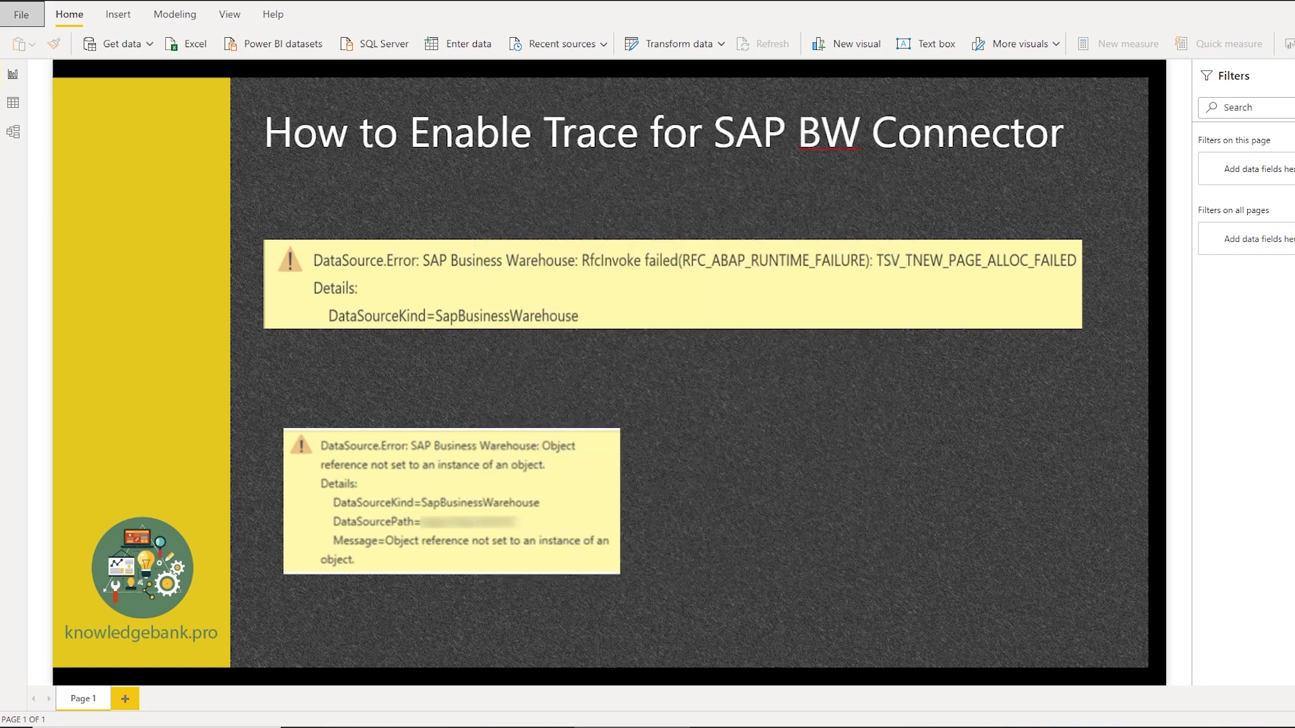
- Open the SapBw traces folder, sort files by type, and open an MDX trace file
{"action": "mouse_move", "coordinate": [444, 727]}
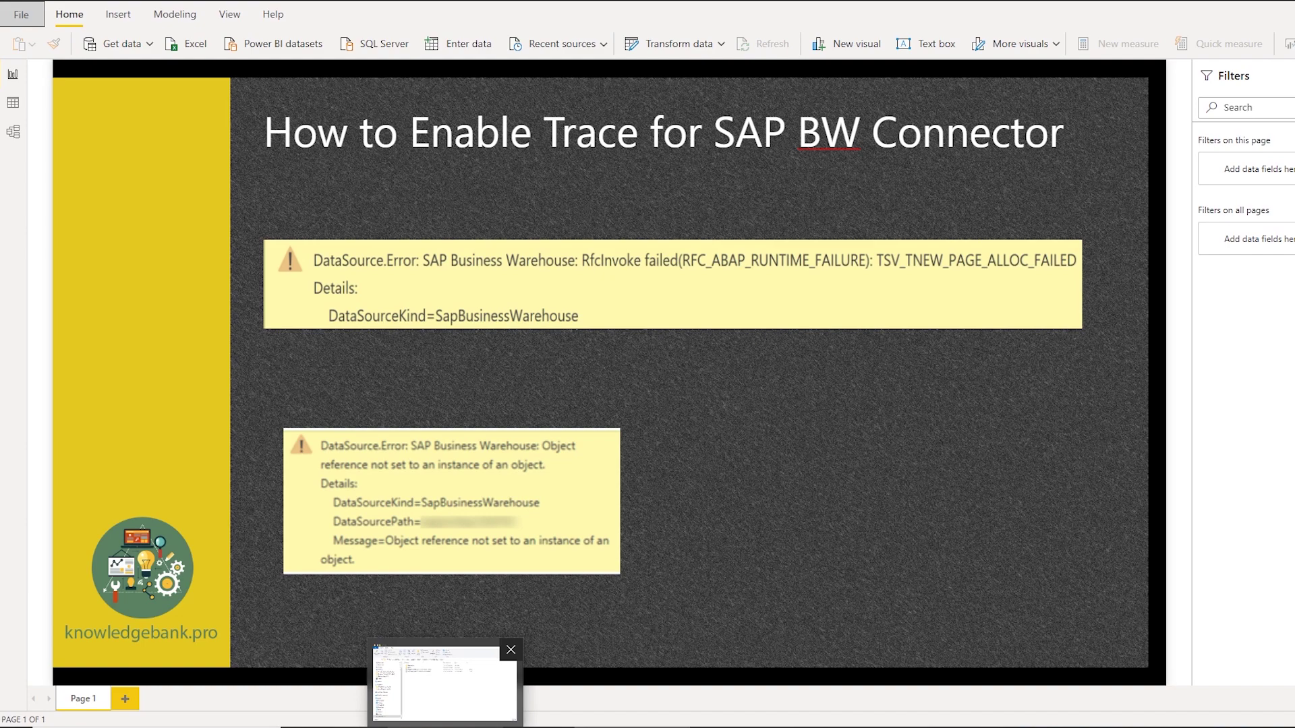
{"action": "left_click", "coordinate": [444, 727]}
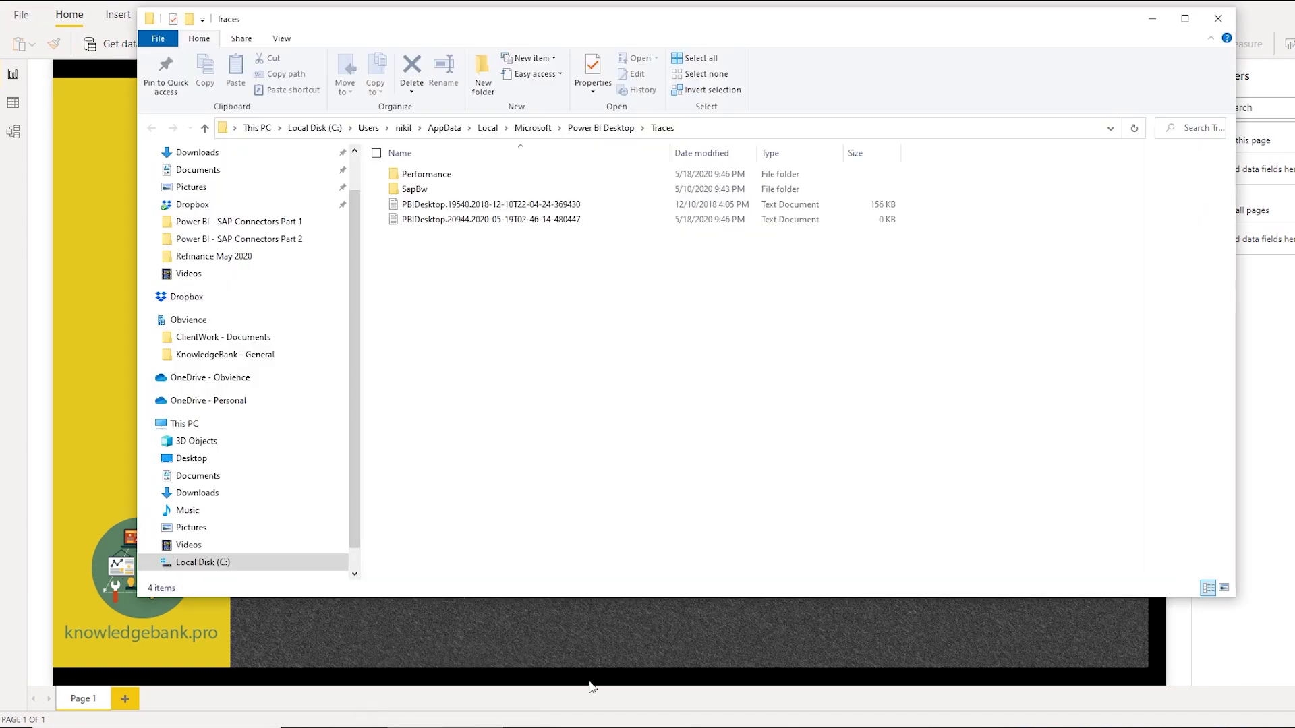
{"action": "double_click", "coordinate": [414, 190]}
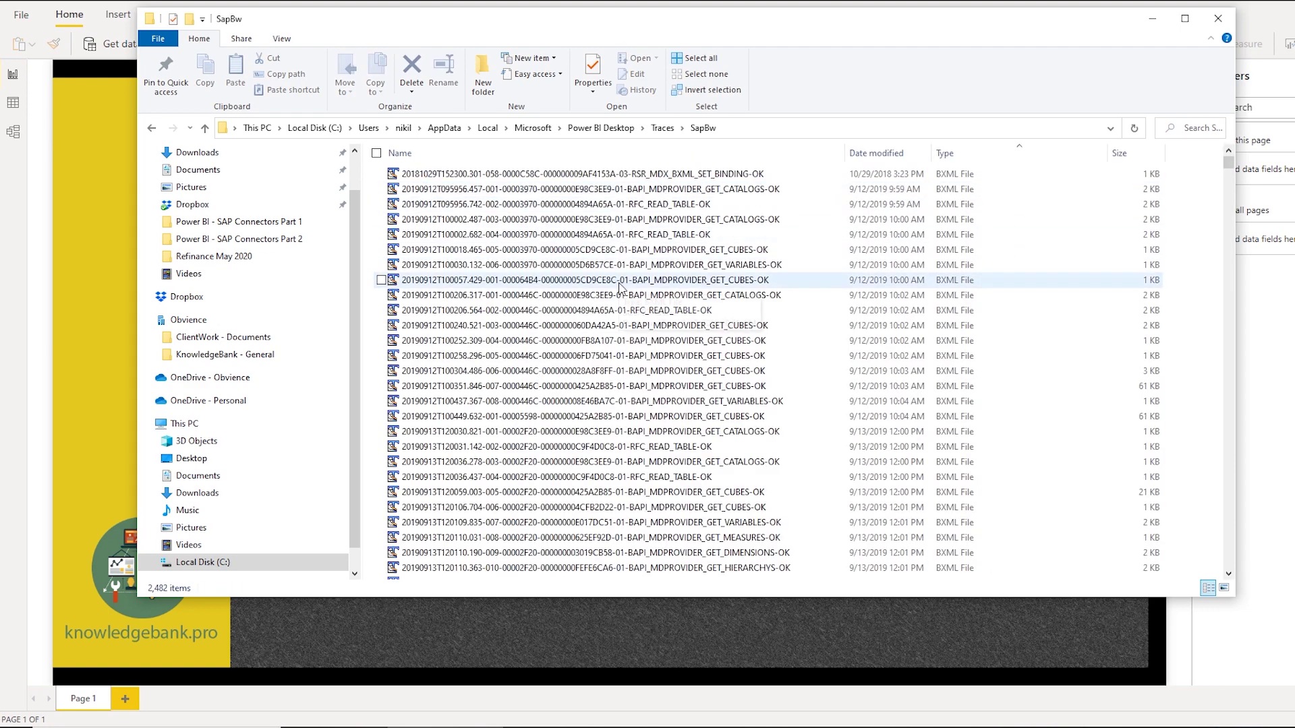
{"action": "left_click", "coordinate": [955, 158]}
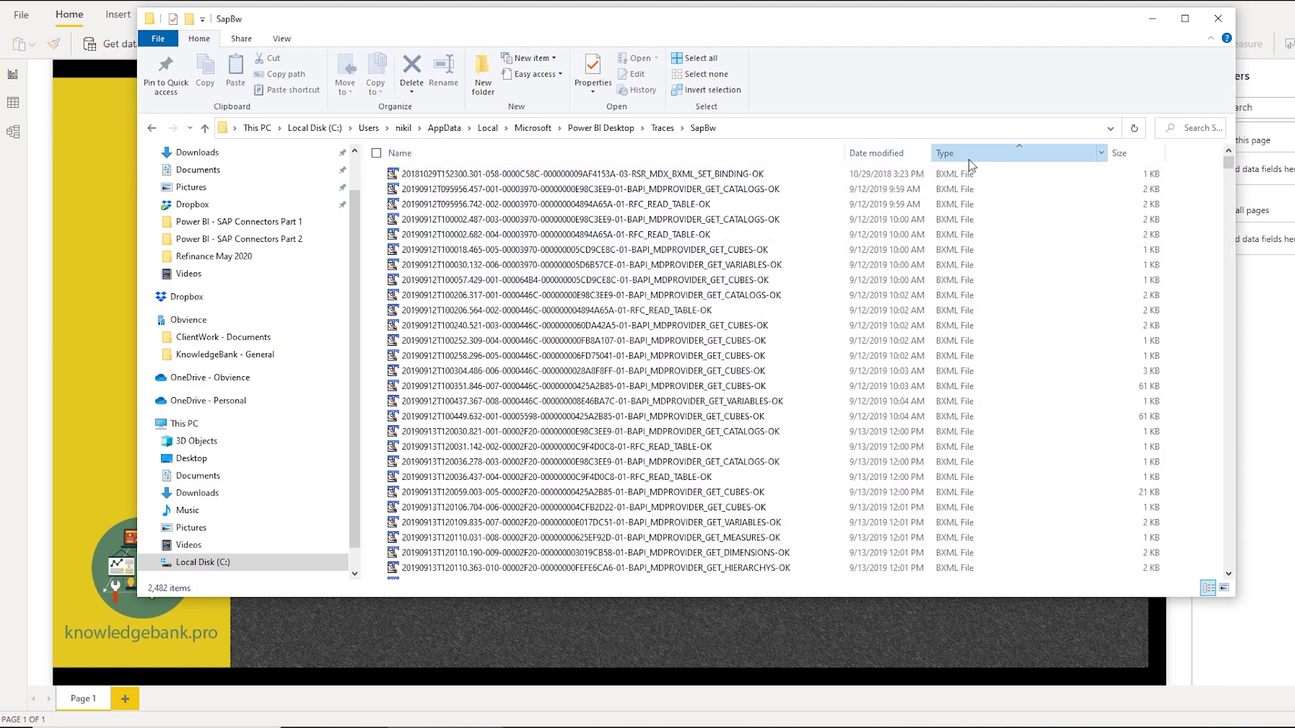
{"action": "scroll", "coordinate": [949, 298], "scroll_direction": "down", "scroll_amount": 20}
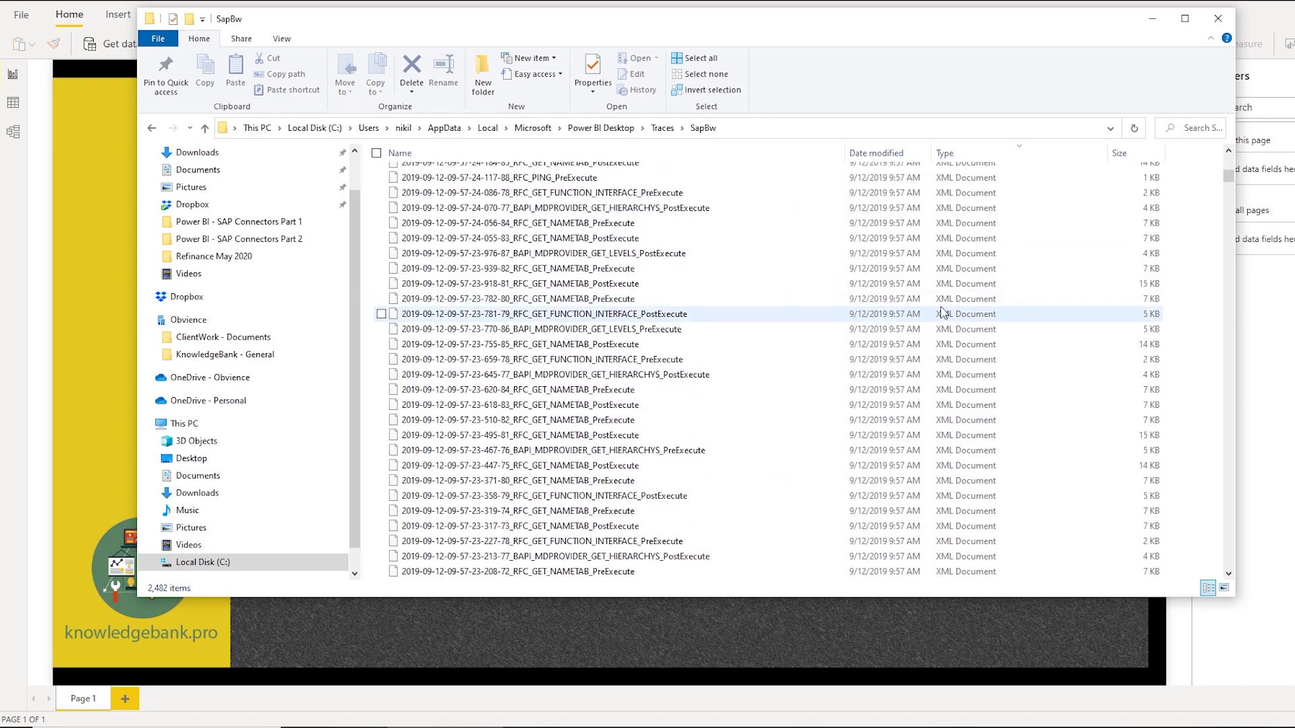
{"action": "left_click_drag", "start_coordinate": [1228, 183], "coordinate": [1228, 260]}
{"action": "left_click", "coordinate": [973, 222]}
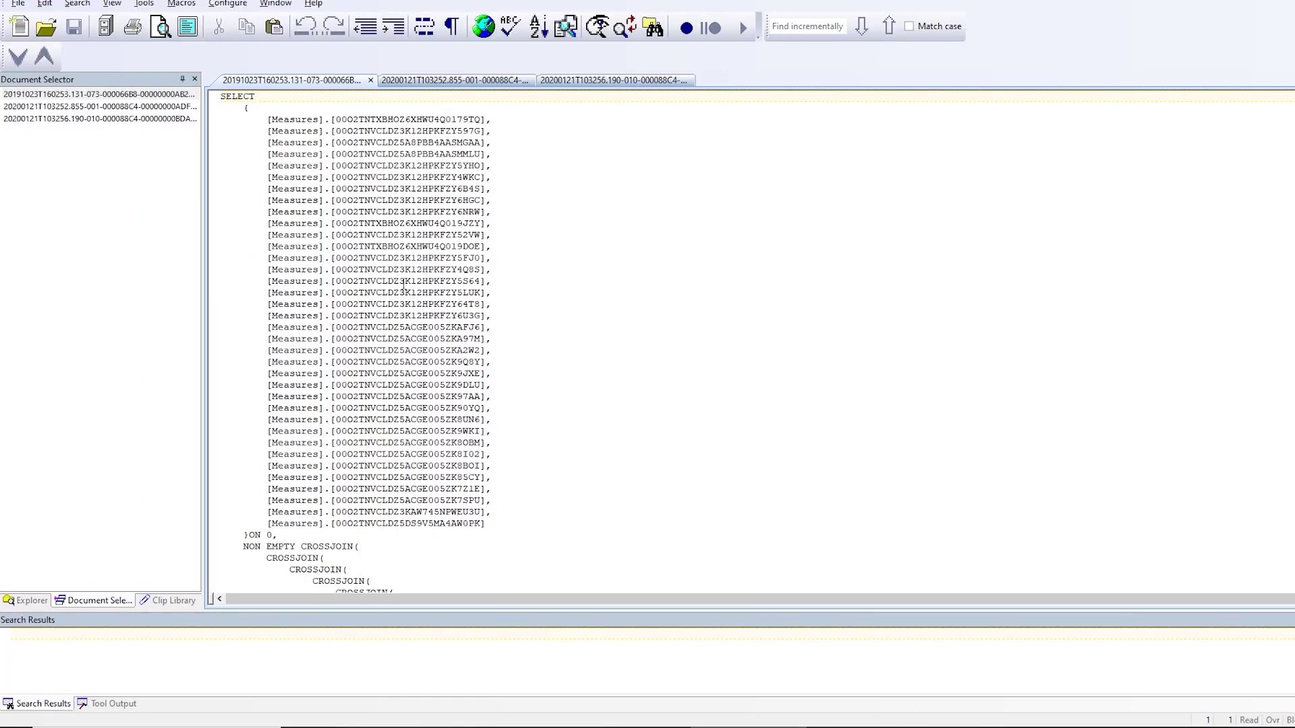
{"action": "scroll", "coordinate": [428, 270], "scroll_direction": "down", "scroll_amount": 20}
{"action": "scroll", "coordinate": [428, 270], "scroll_direction": "up", "scroll_amount": 20}
{"action": "left_click", "coordinate": [438, 81]}
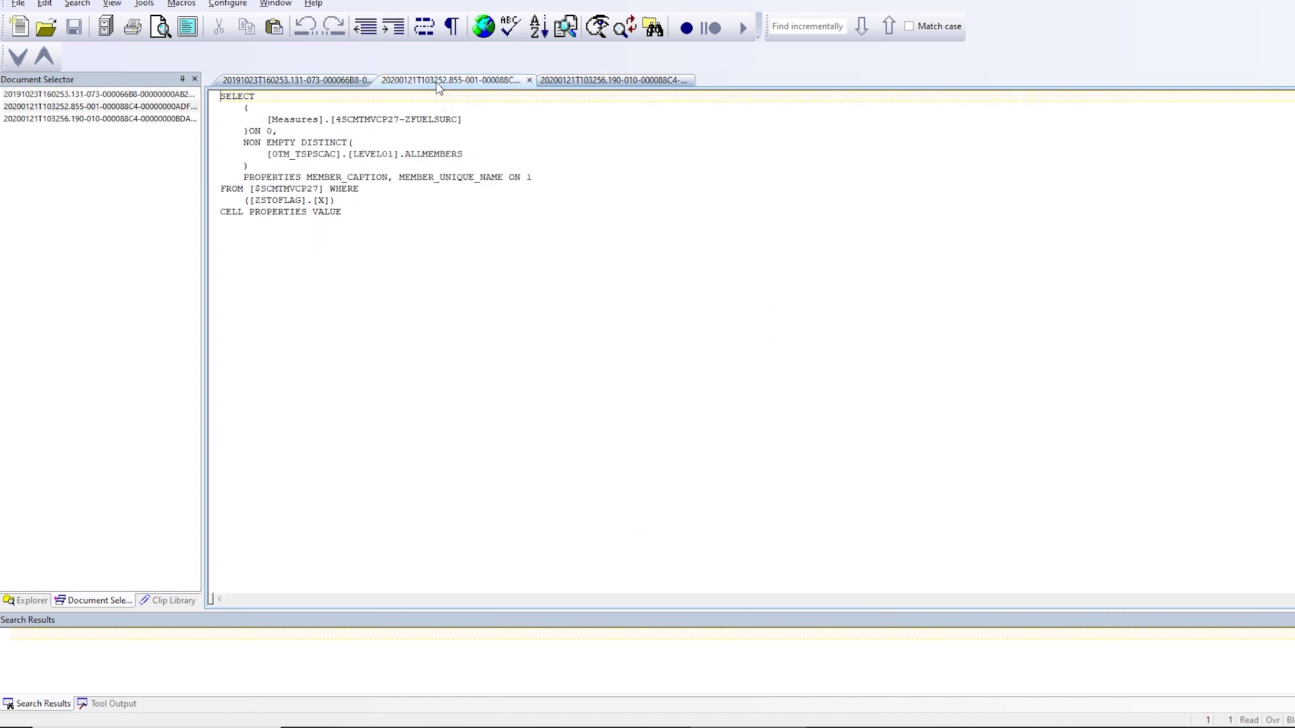
{"action": "left_click", "coordinate": [626, 83]}
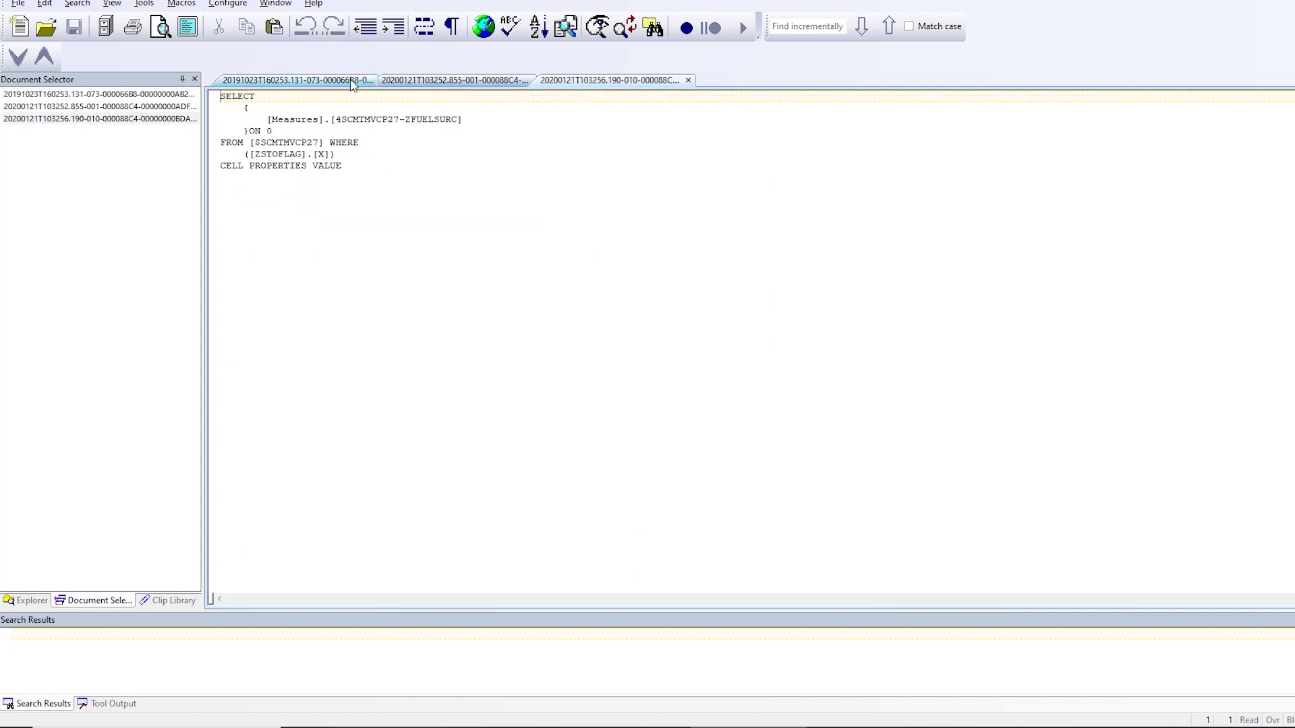
{"action": "left_click", "coordinate": [352, 82]}
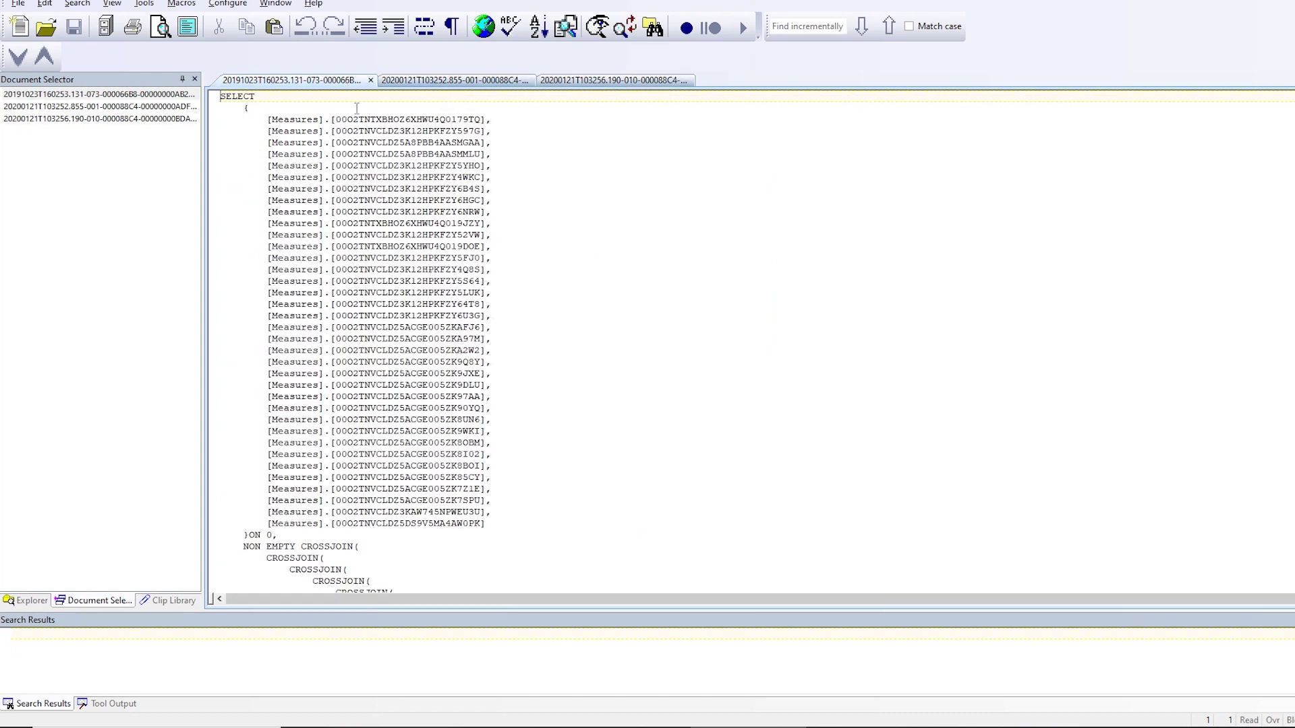
- Select the entire first MDX query in TextPad with Ctrl+A, then deselect it
{"action": "left_click", "coordinate": [640, 384]}
{"action": "key", "text": "ctrl+a"}
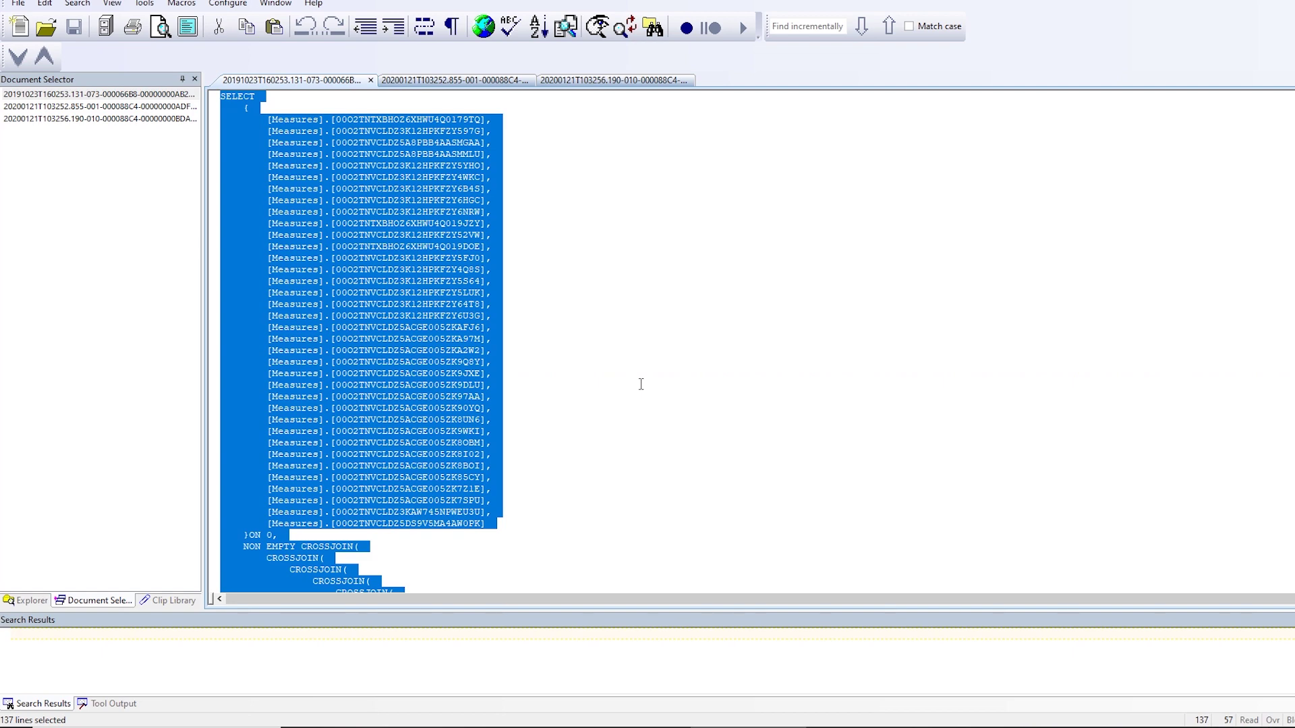
{"action": "left_click", "coordinate": [640, 385]}
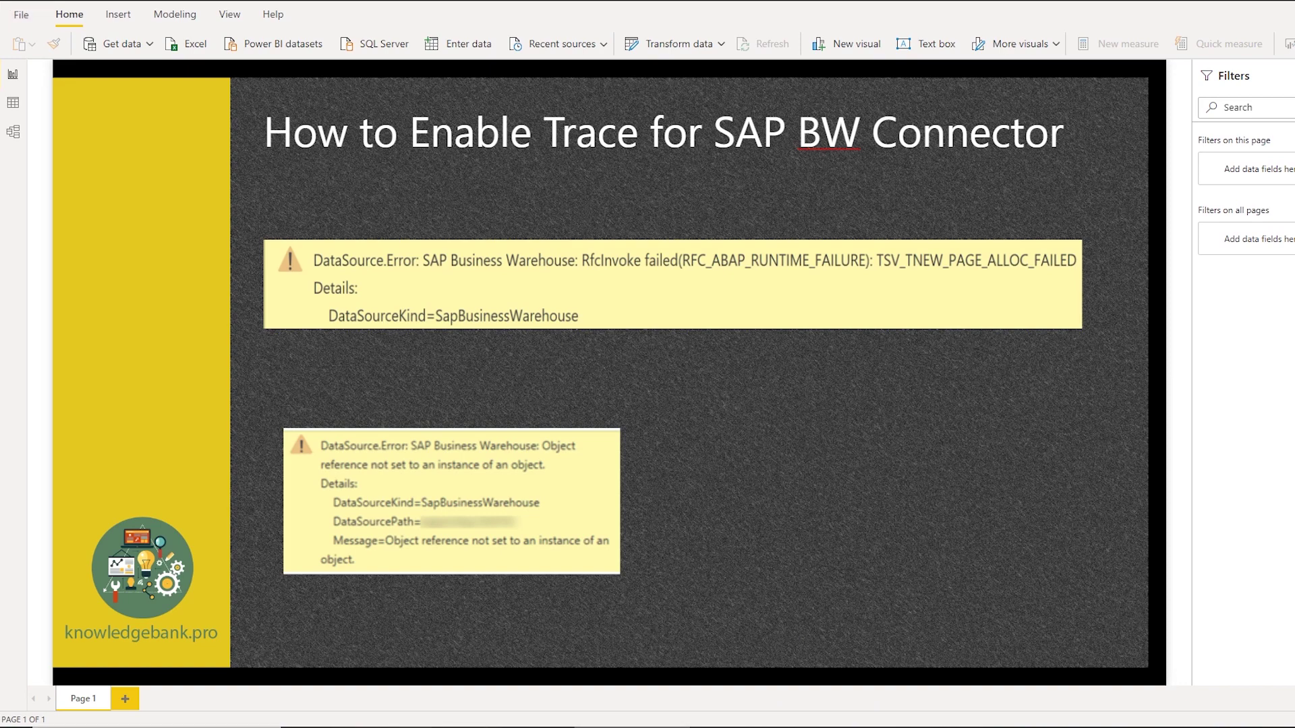
{"action": "key", "text": "super+s"}
{"action": "type", "text": "edi"}
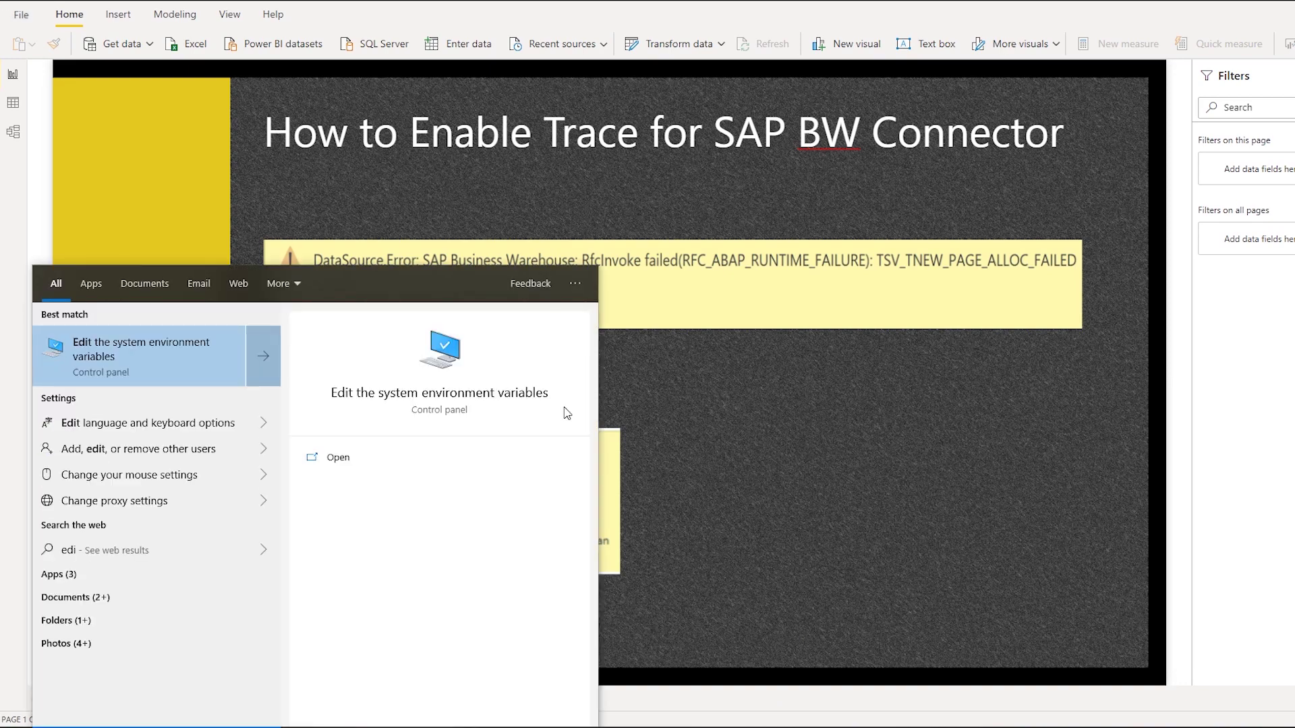
{"action": "left_click", "coordinate": [195, 366]}
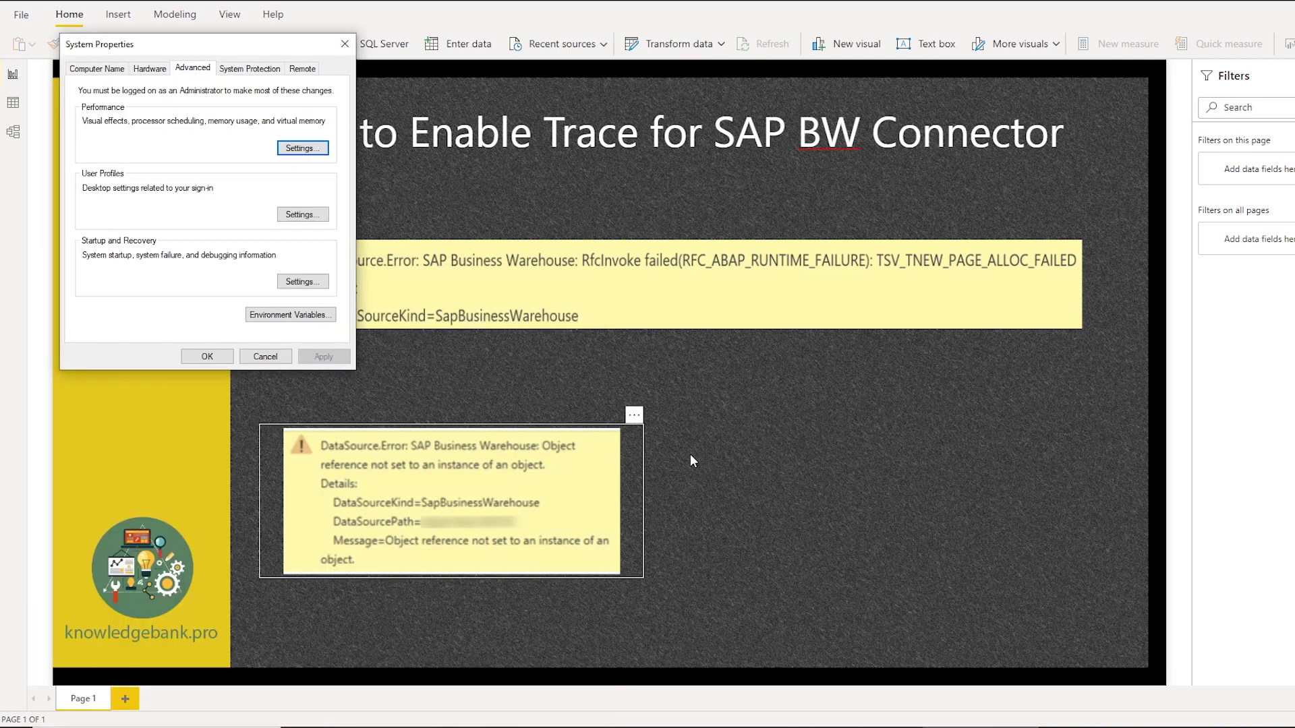
{"action": "left_click", "coordinate": [290, 318]}
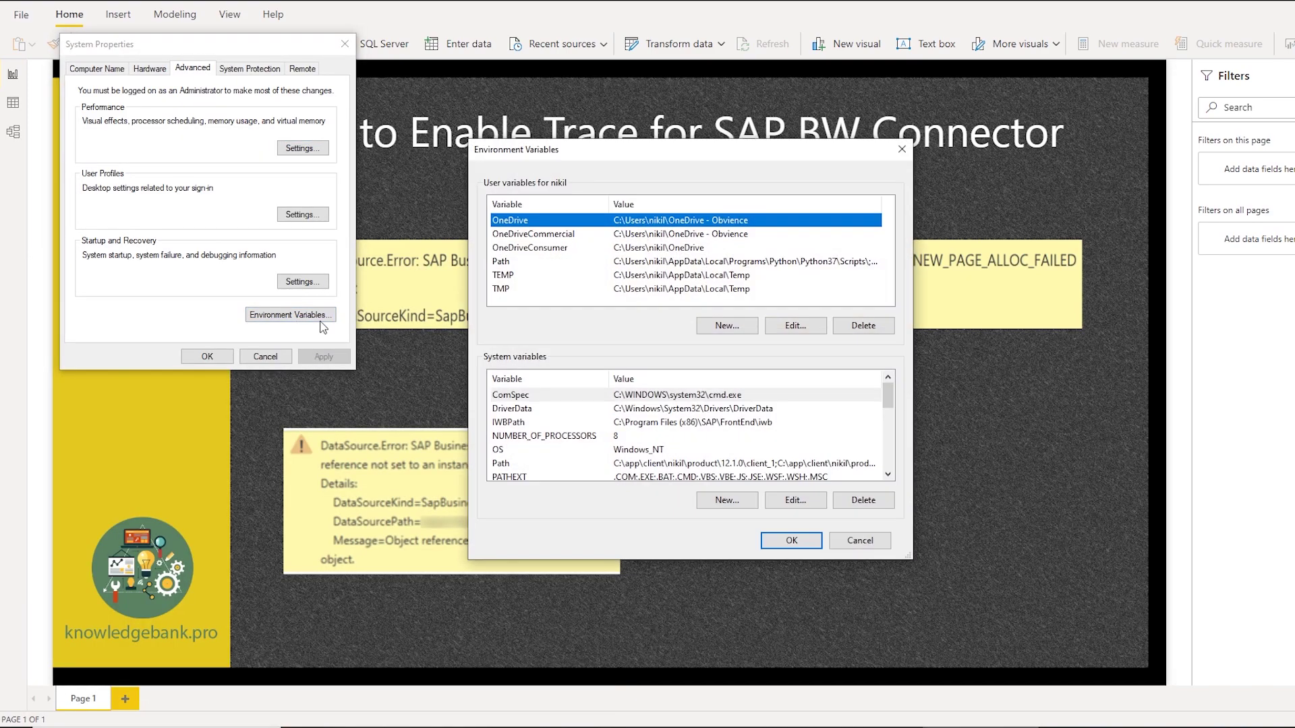
{"action": "scroll", "coordinate": [737, 430], "scroll_direction": "down", "scroll_amount": 2}
{"action": "scroll", "coordinate": [737, 430], "scroll_direction": "up", "scroll_amount": 1}
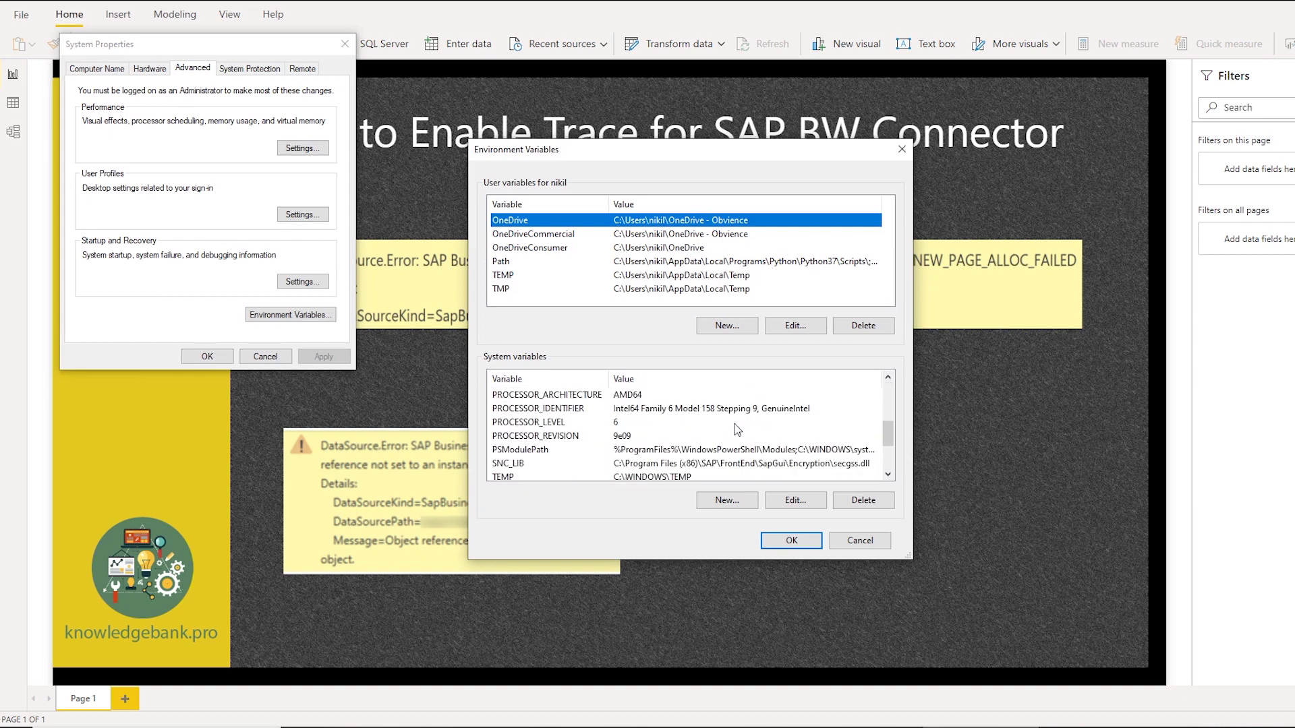
{"action": "scroll", "coordinate": [609, 459], "scroll_direction": "up", "scroll_amount": 1}
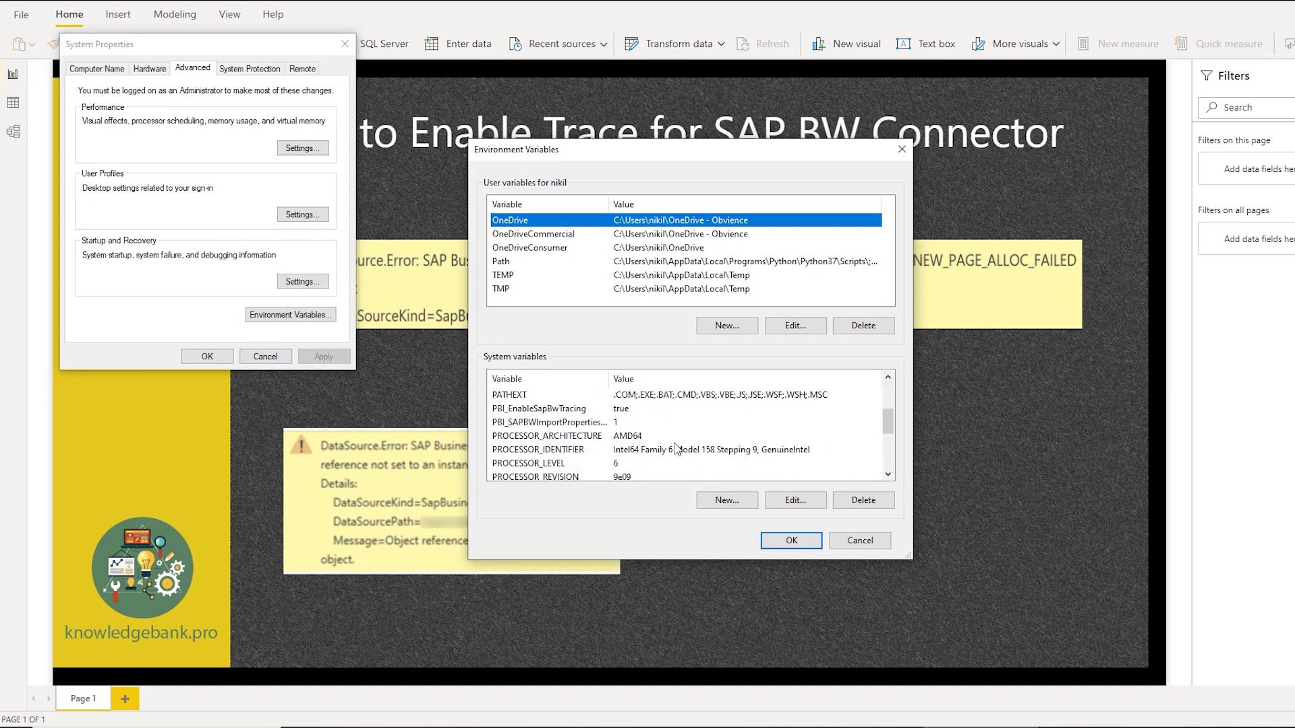
{"action": "left_click", "coordinate": [575, 409]}
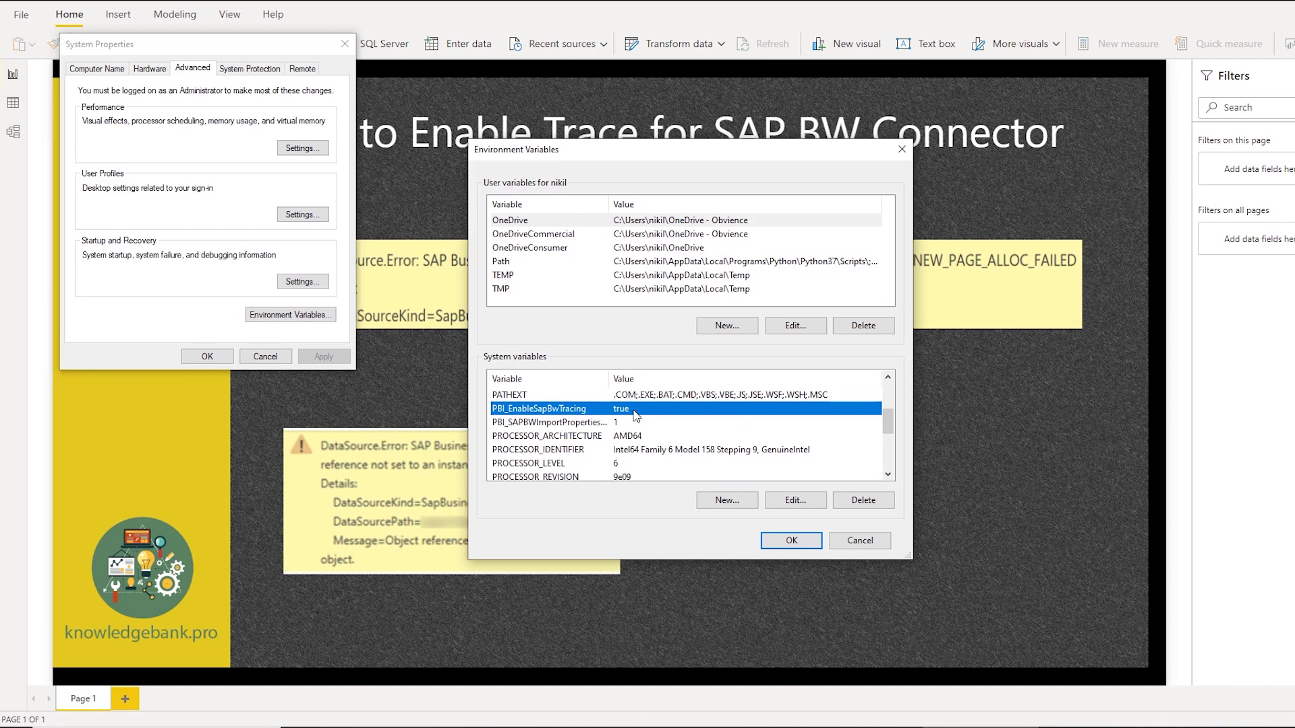
{"action": "left_click", "coordinate": [792, 501]}
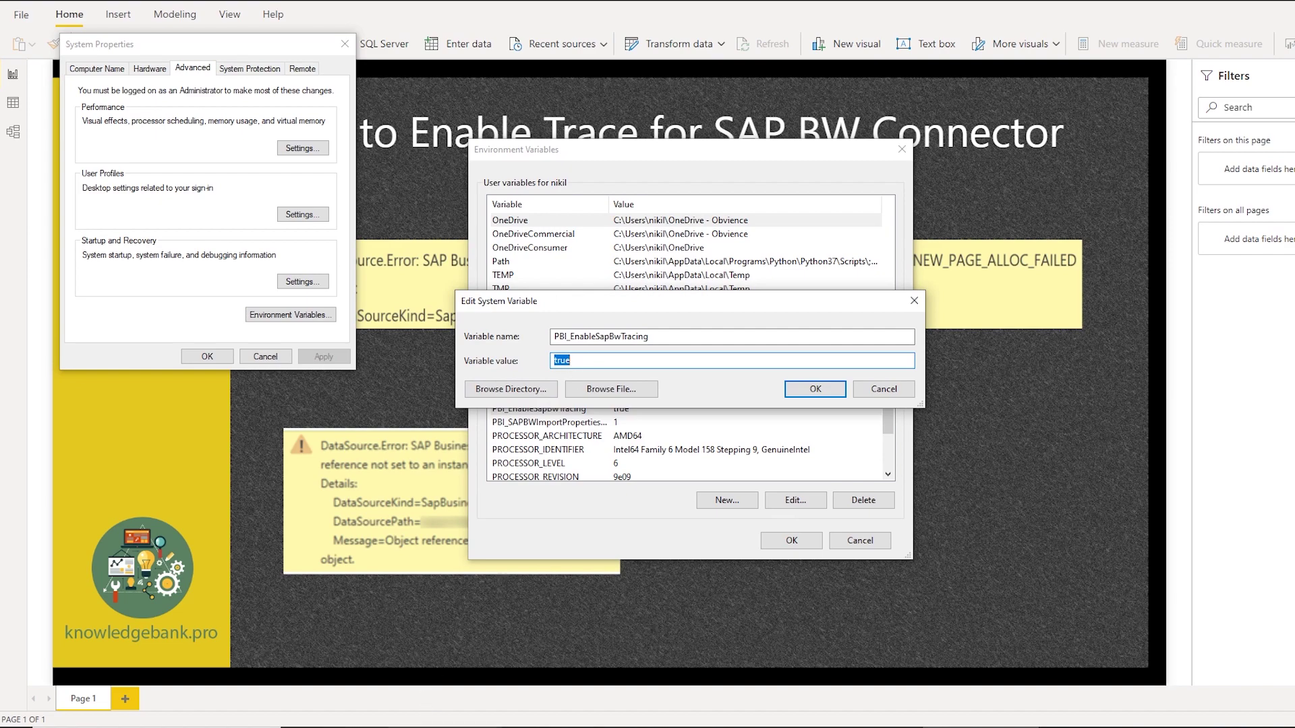
{"action": "mouse_move", "coordinate": [445, 727]}
{"action": "left_click", "coordinate": [884, 390]}
{"action": "left_click", "coordinate": [860, 540]}
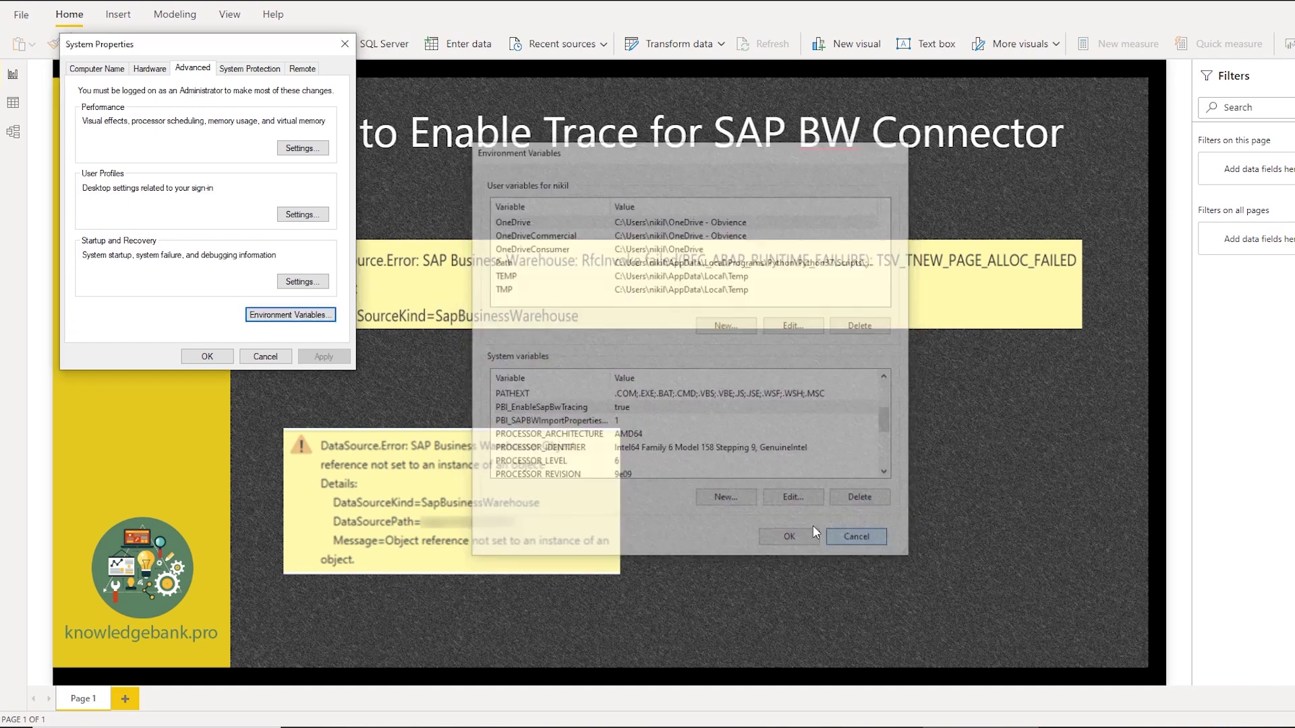
{"action": "left_click", "coordinate": [273, 359]}
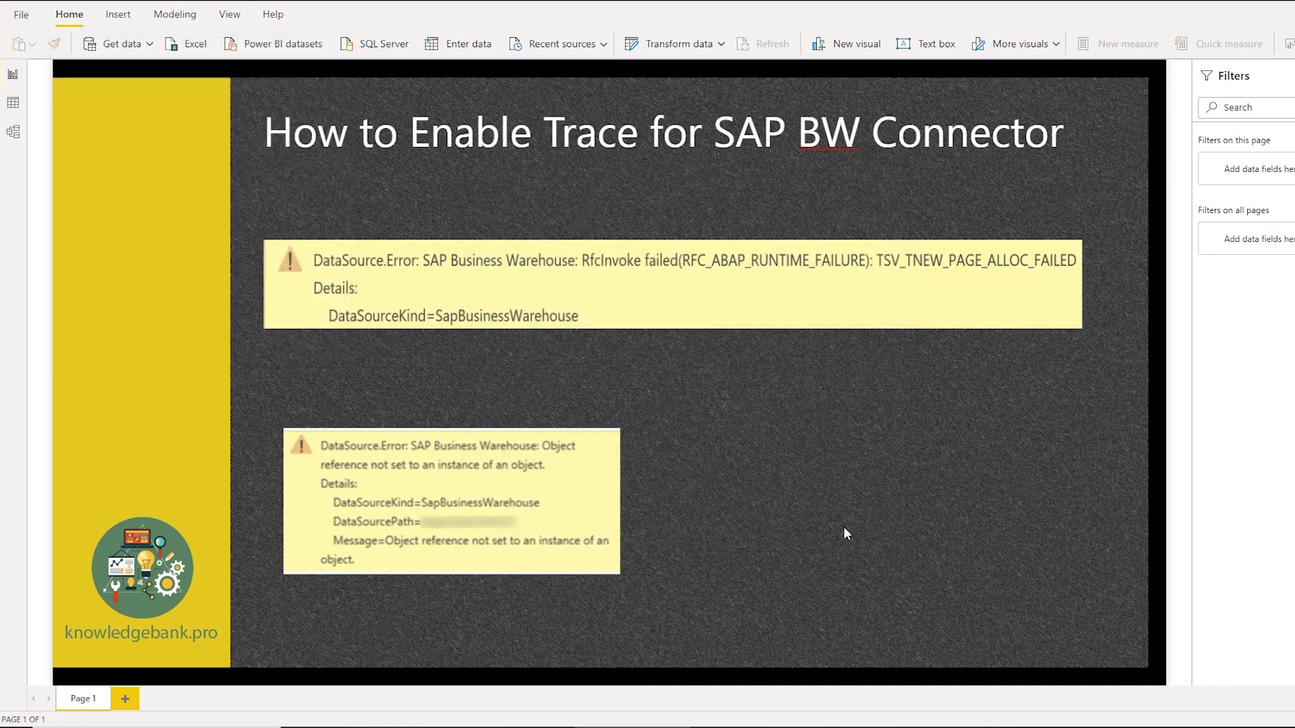